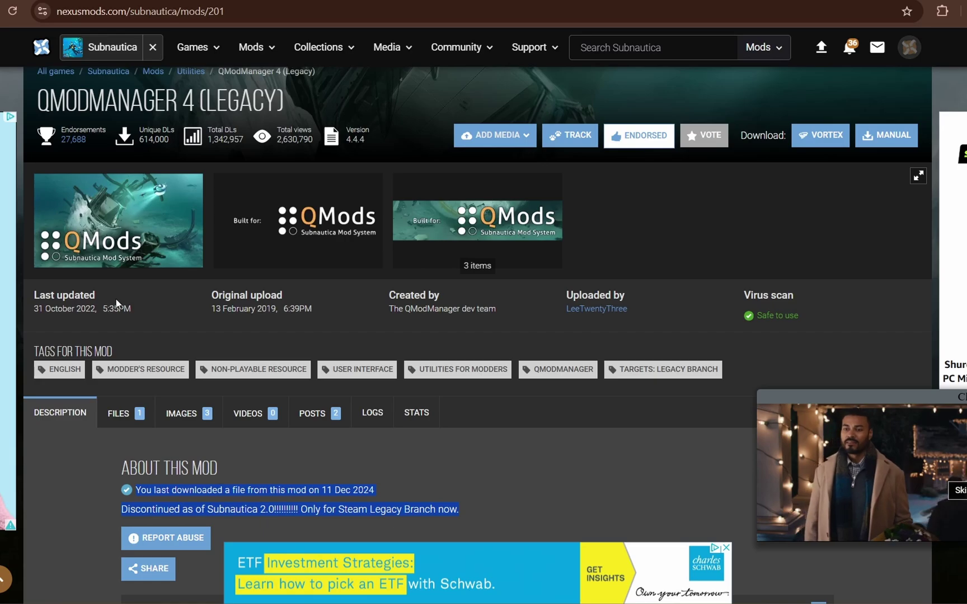
- Download the QModManager 4.4.4 (Subnautica Legacy) main file manually from the mod's files, using the free slow download
scroll(182, 361, down, 1)
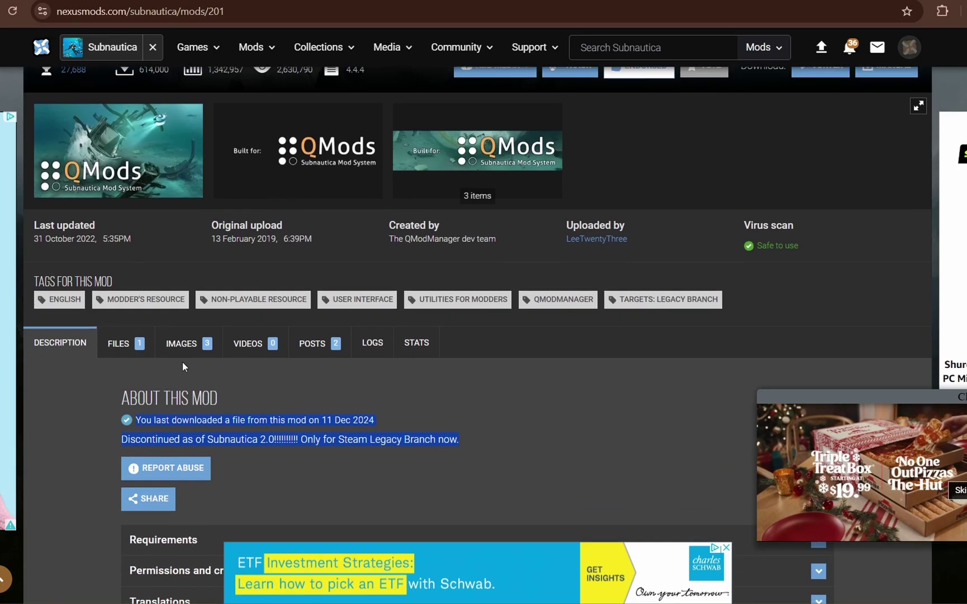
click(115, 344)
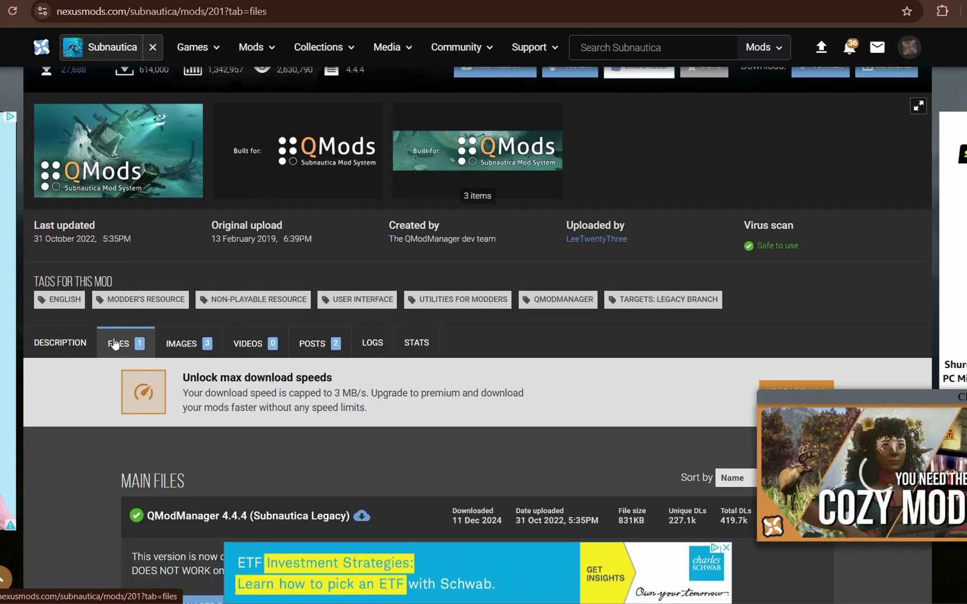
scroll(123, 326, down, 1)
scroll(137, 325, down, 2)
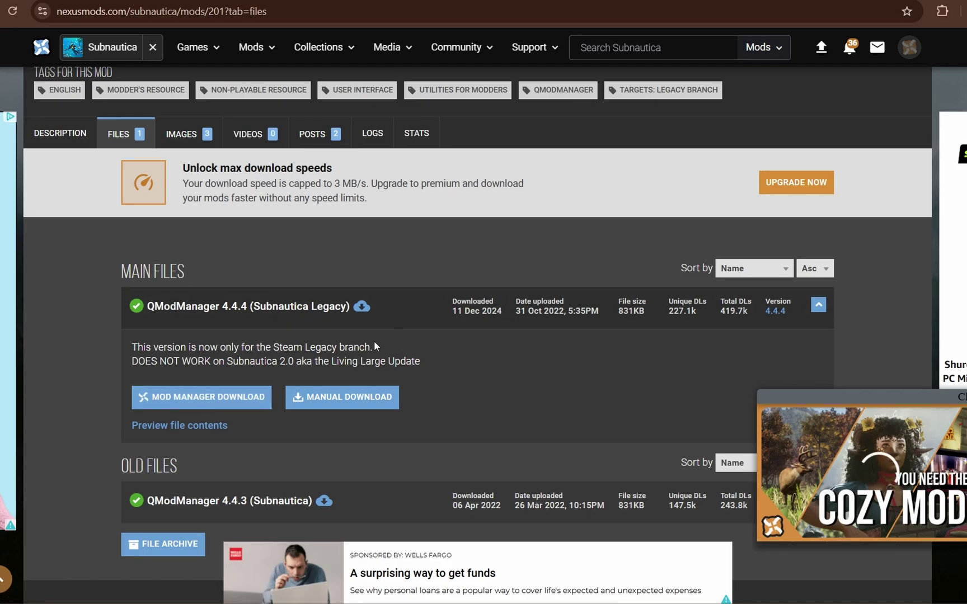
click(353, 395)
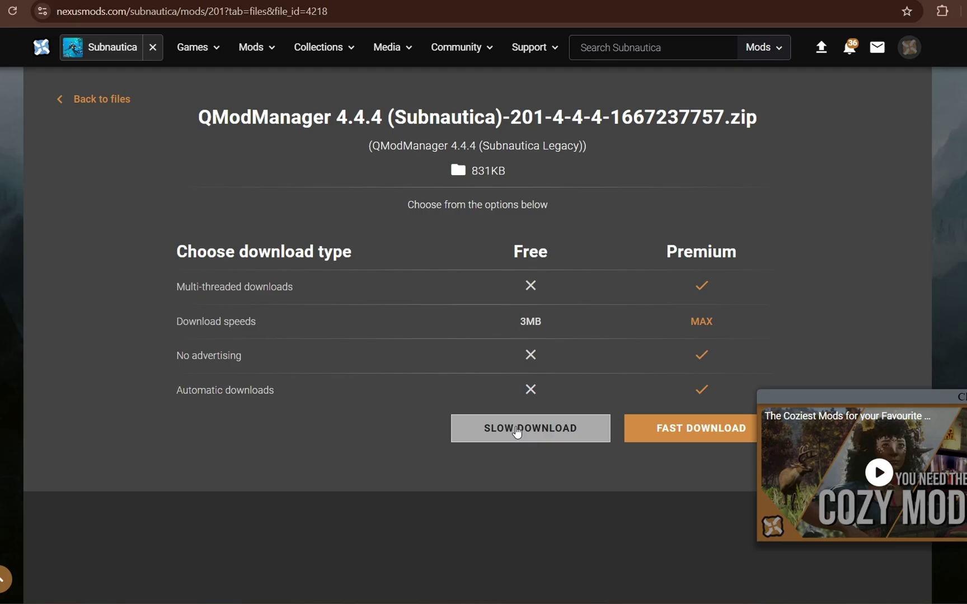
click(513, 427)
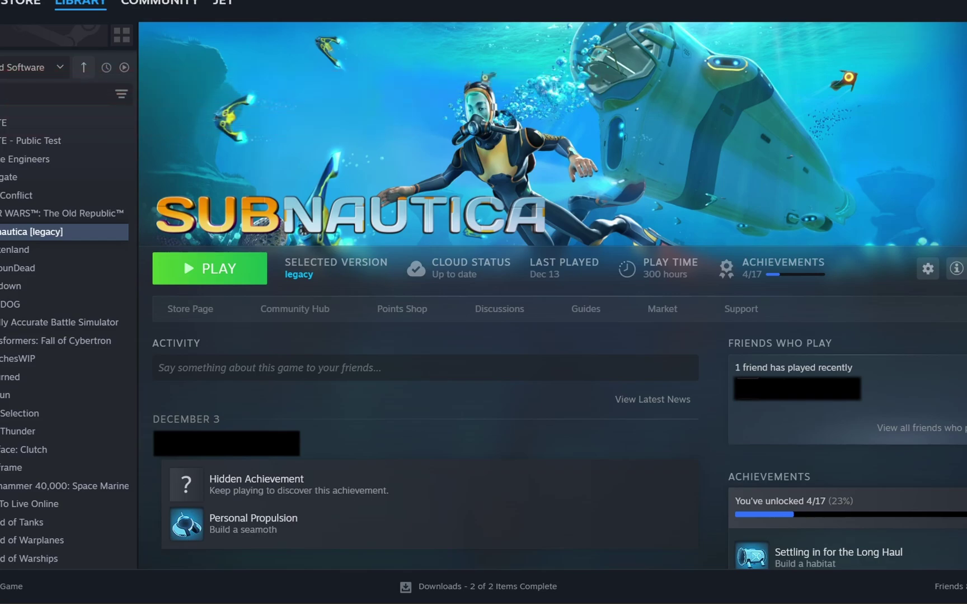
- In Steam, open the local files folder of the Subnautica legacy installation
click(931, 269)
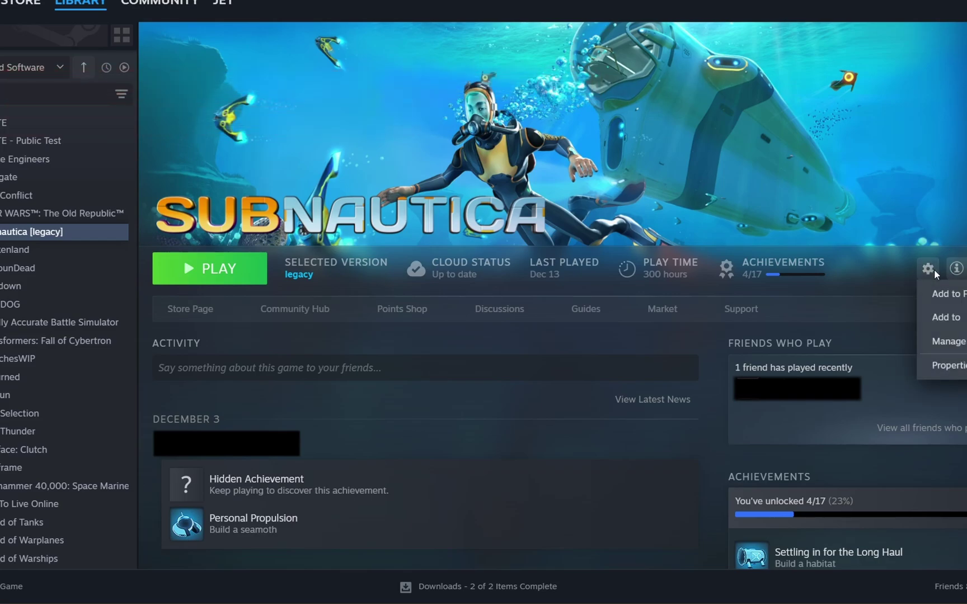
mouse_move(921, 344)
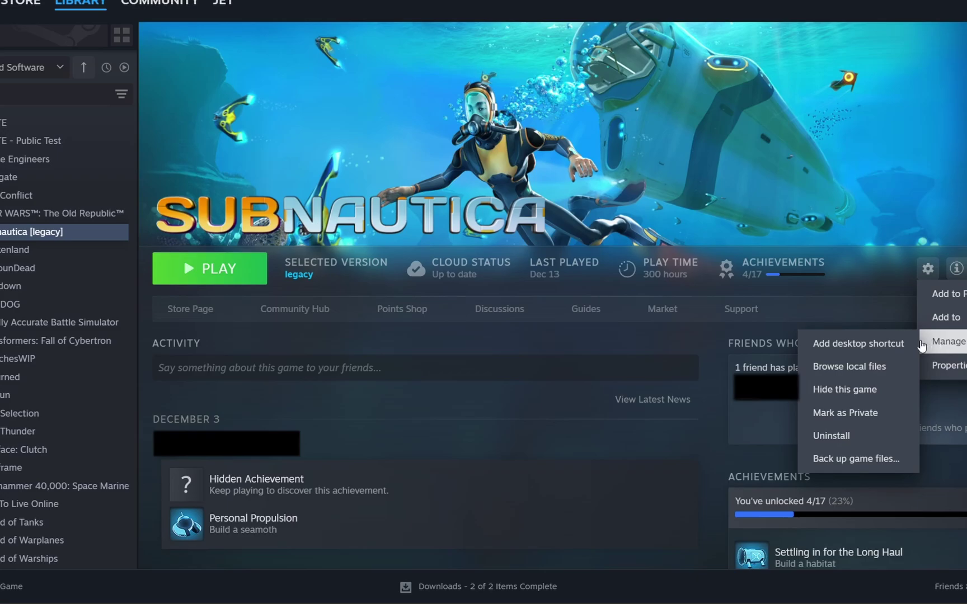
click(869, 365)
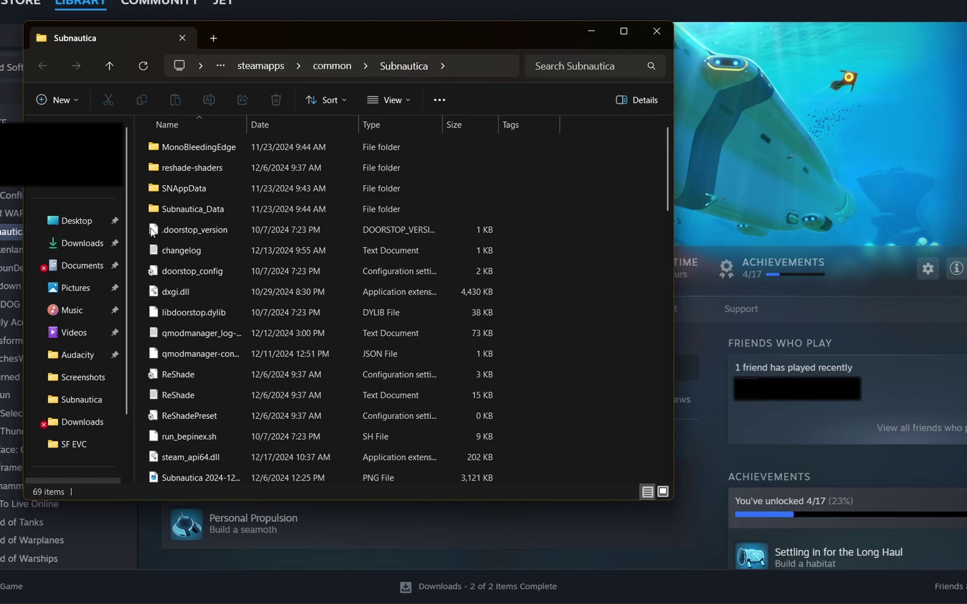
- Open the downloaded QModManager 4.4.4 archive from Downloads in a second File Explorer tab
click(213, 35)
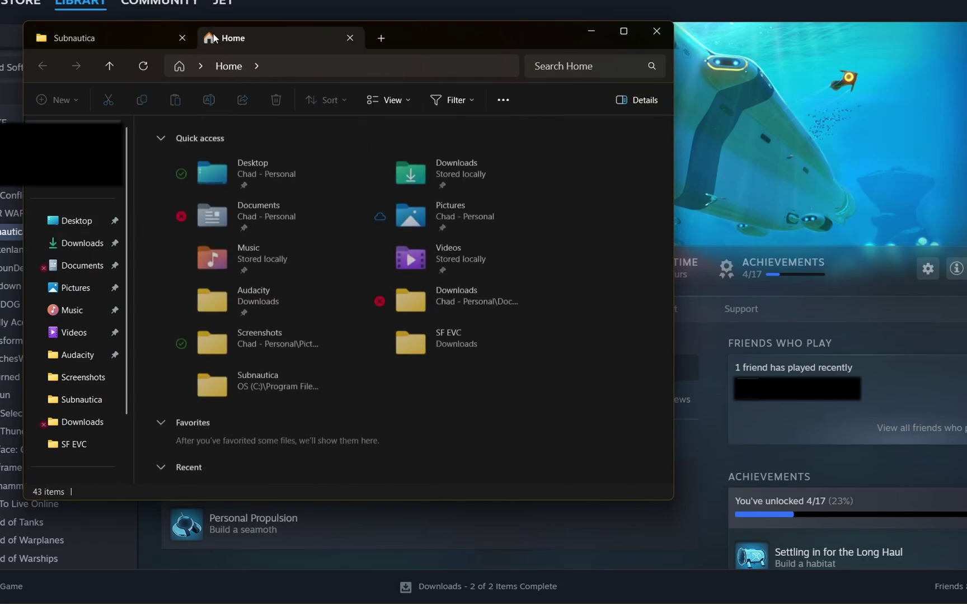
click(73, 247)
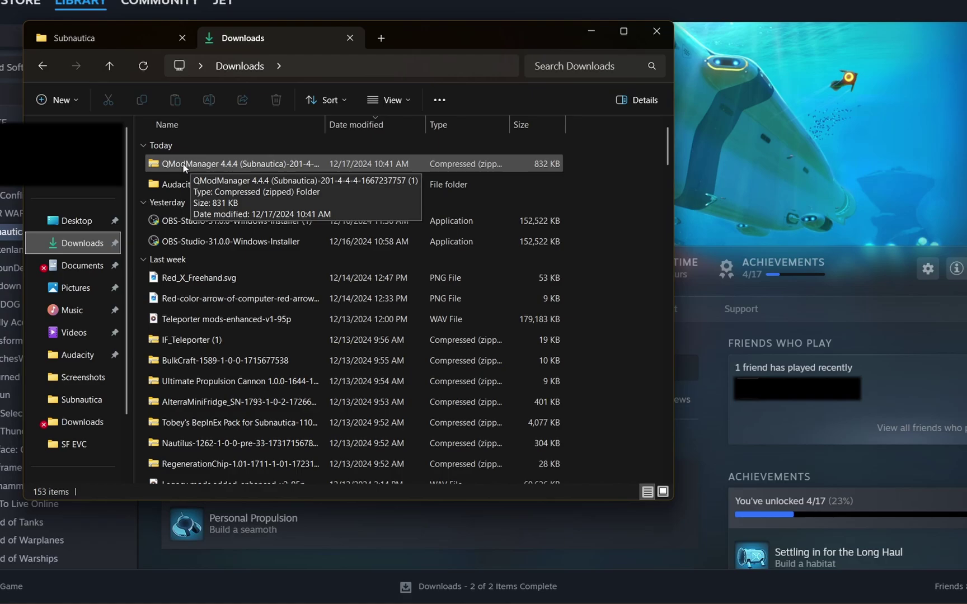
double_click(213, 164)
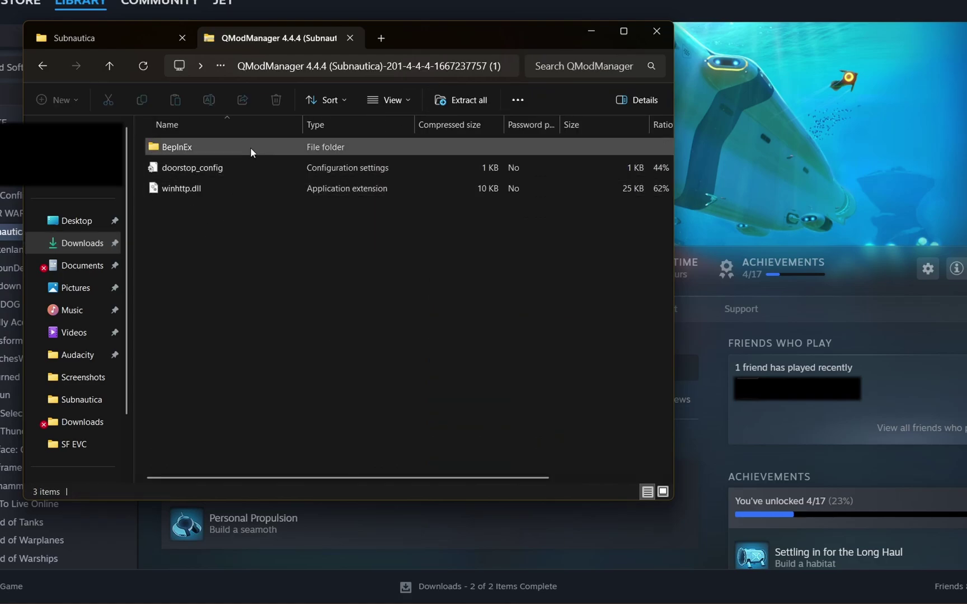
click(177, 190)
shift+click(211, 151)
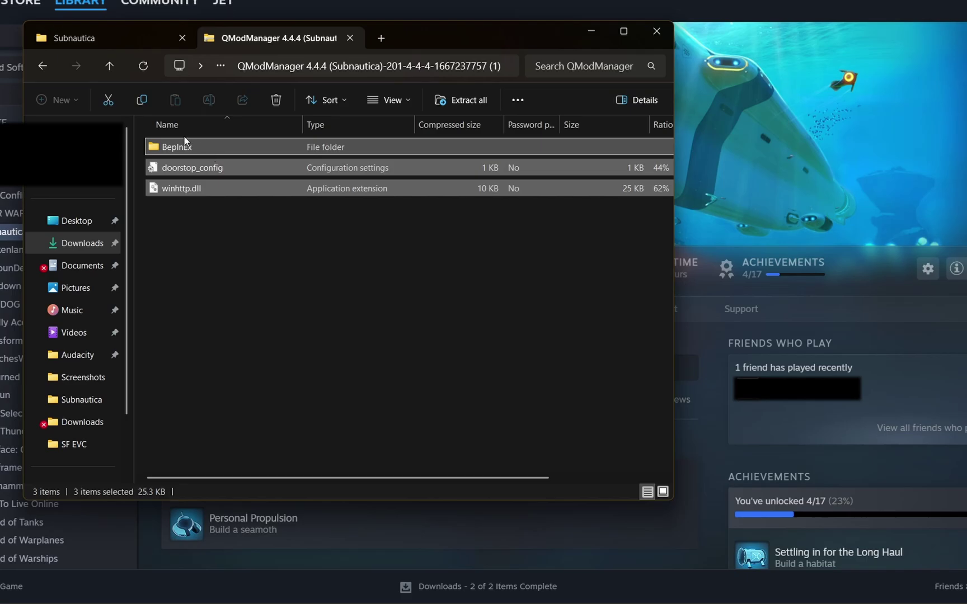
drag(168, 240, 208, 192)
click(227, 214)
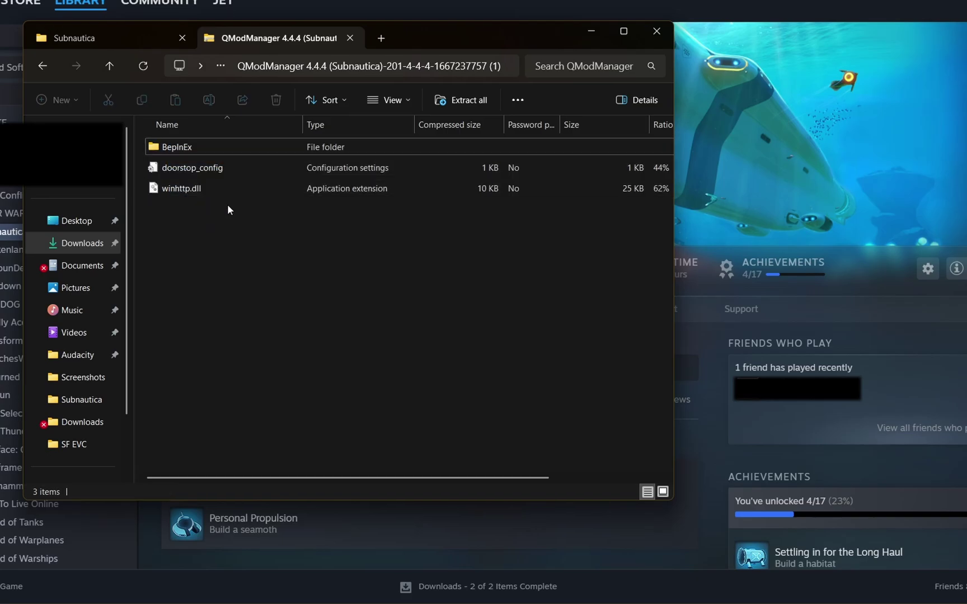
- Select the BepInEx folder, doorstop_config and winhttp.dll together inside the QModManager archive
click(225, 191)
ctrl+click(219, 166)
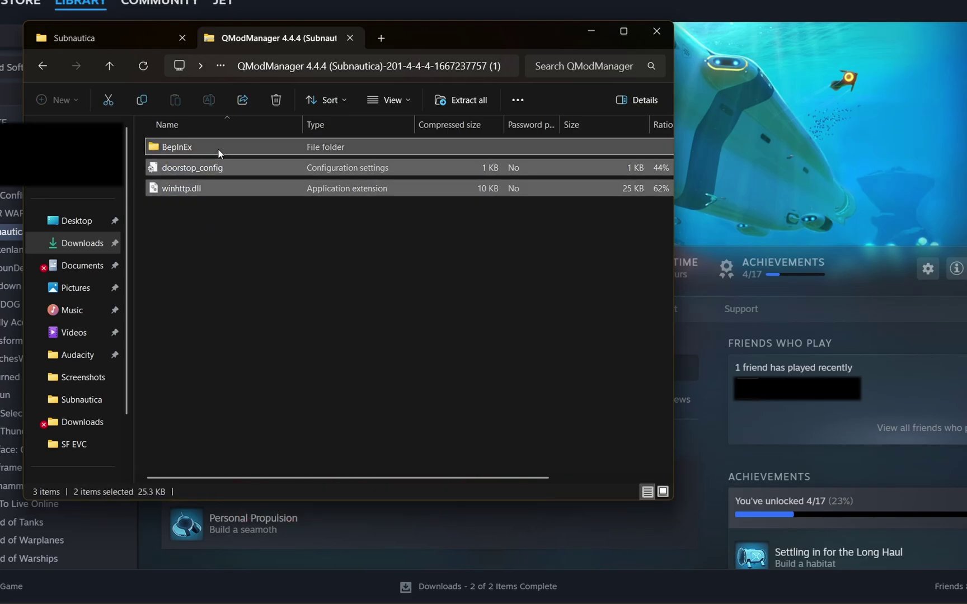
ctrl+click(218, 148)
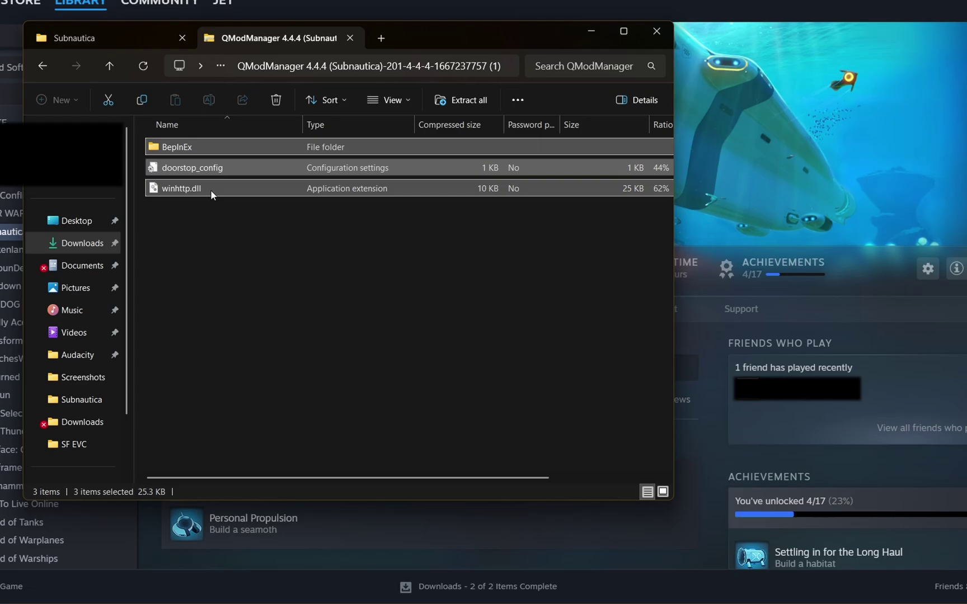
drag(189, 240, 259, 142)
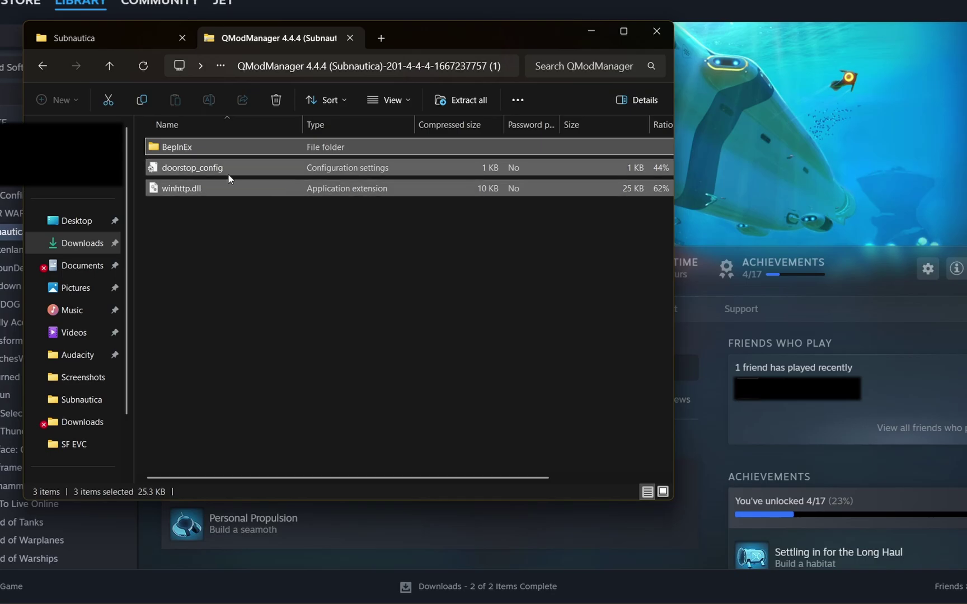
drag(185, 148, 252, 139)
key(ctrl+Tab)
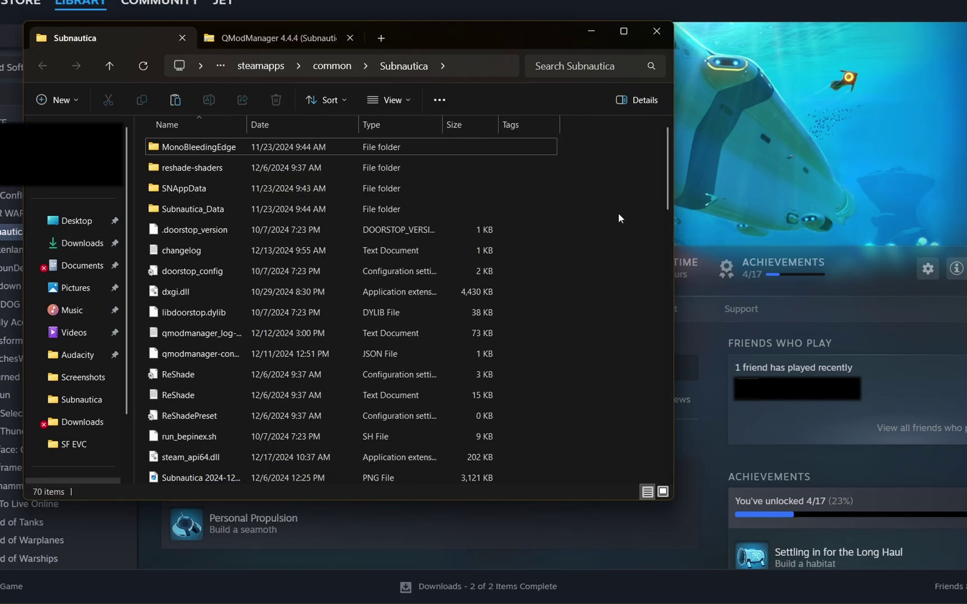
key(ctrl+v)
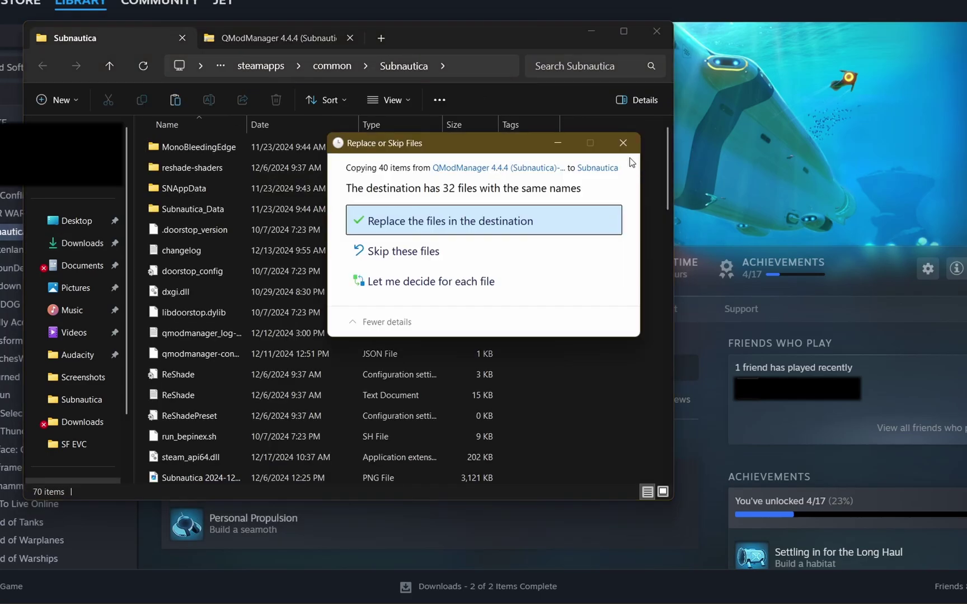
click(622, 141)
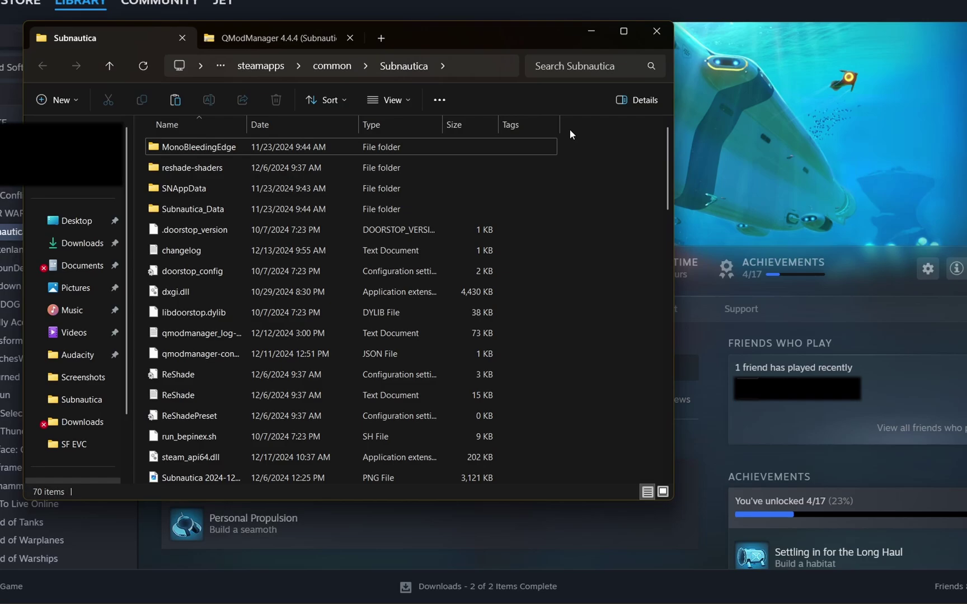
- Copy the three selected archive items into the Subnautica game folder, replacing the files in the destination
click(224, 39)
drag(170, 153, 616, 219)
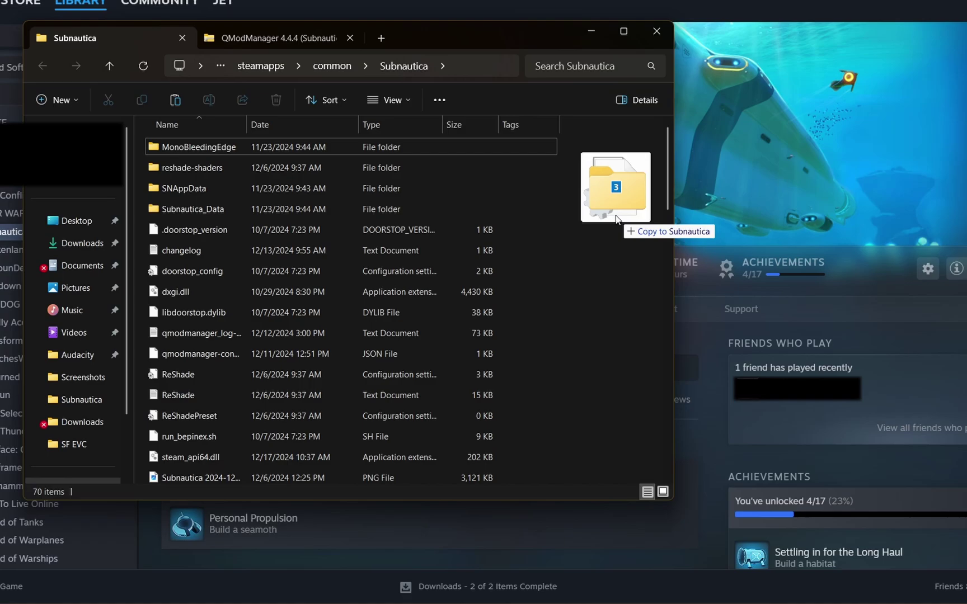
drag(615, 217, 616, 217)
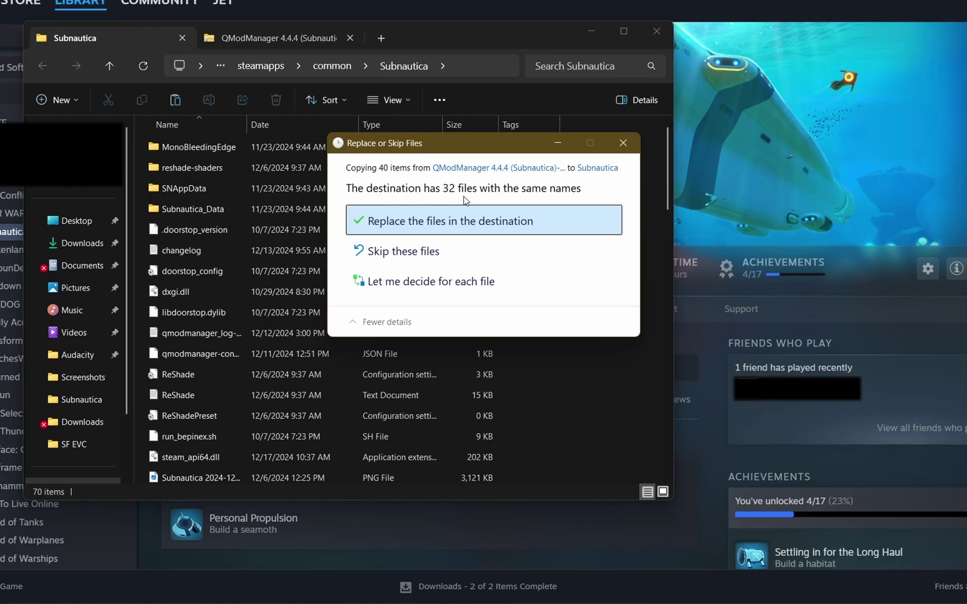
click(424, 227)
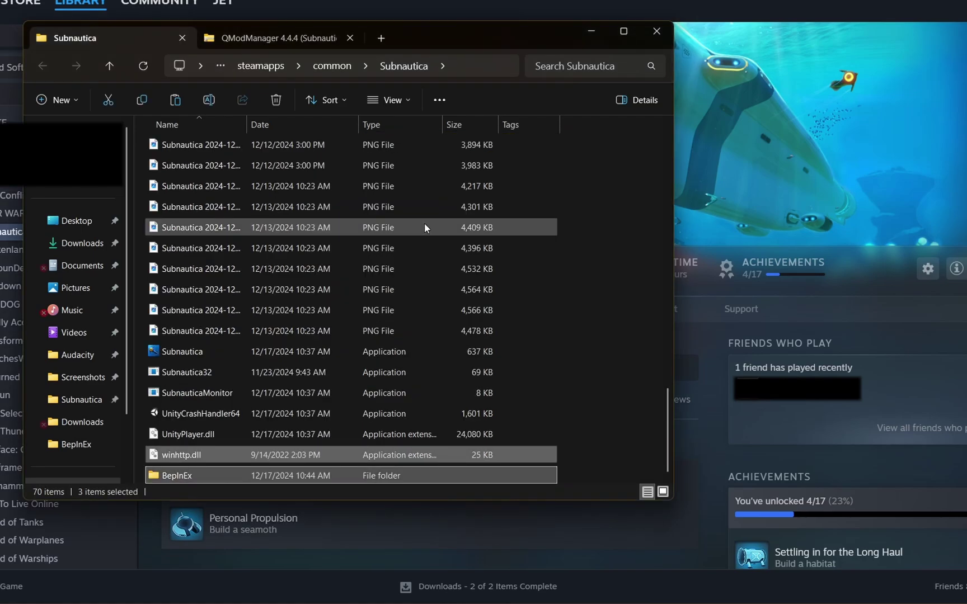
- Refresh the Subnautica folder, check the contents of BepInEx and its plugins subfolder, and return to the game folder
click(143, 64)
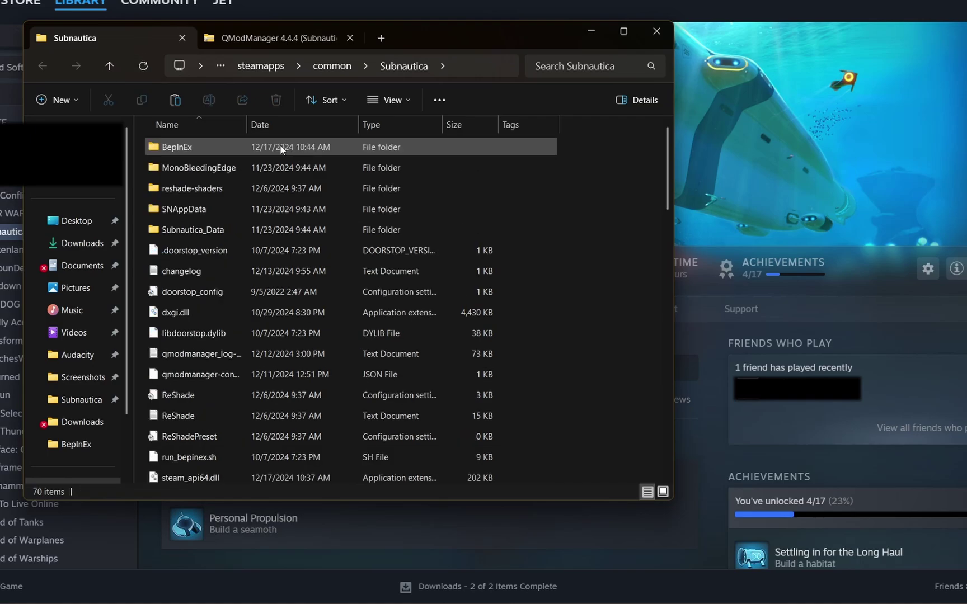
double_click(245, 153)
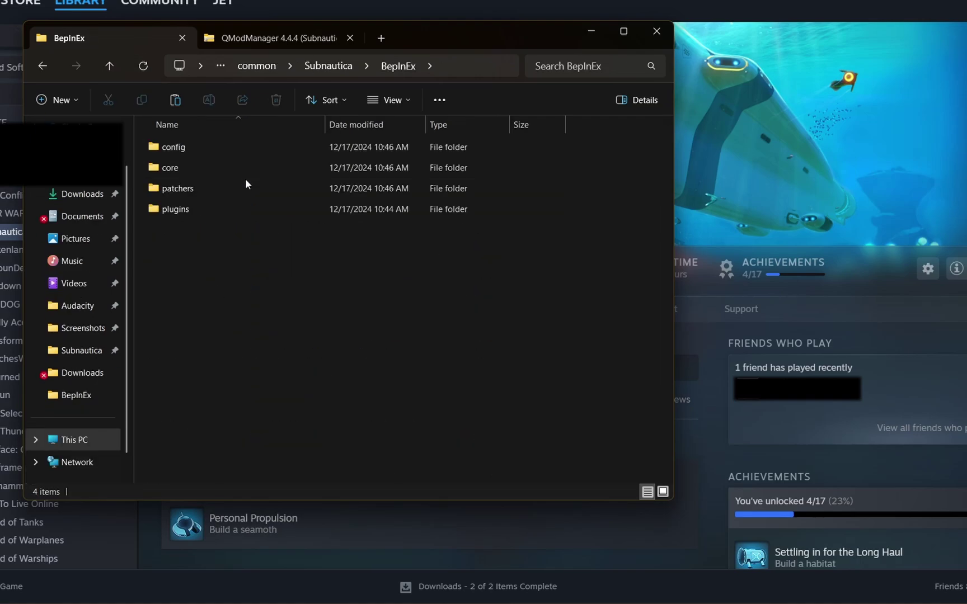
double_click(208, 209)
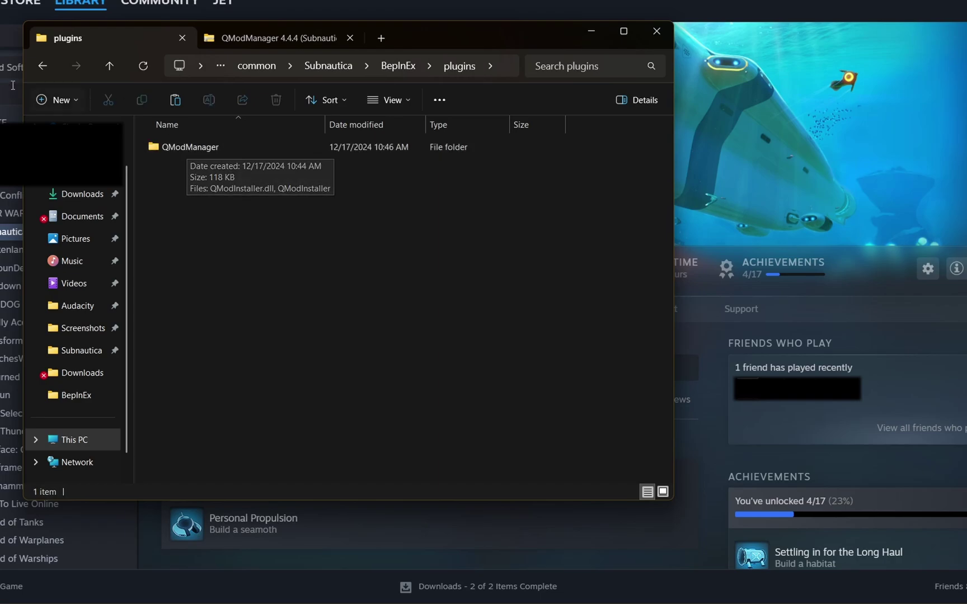
click(40, 72)
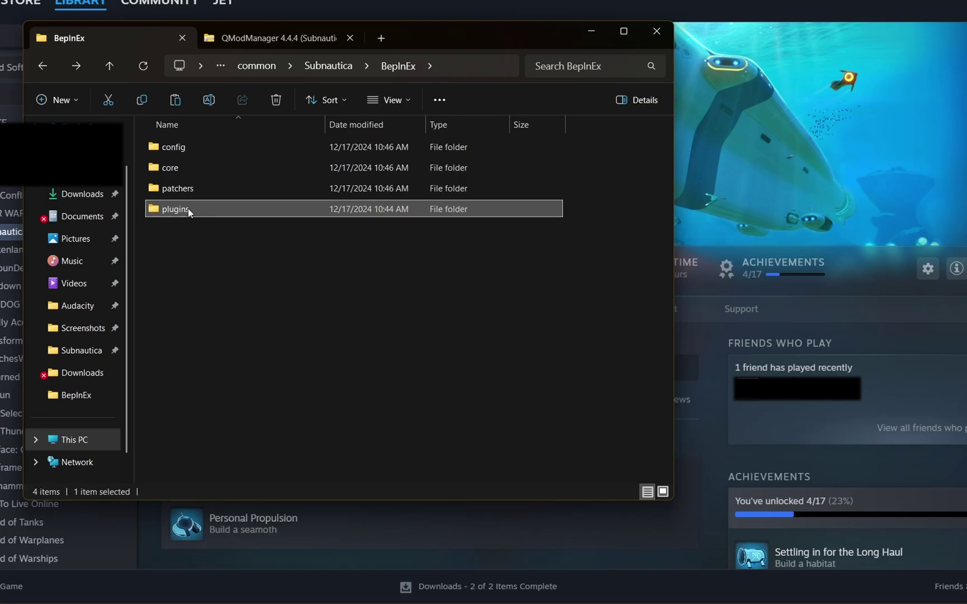
click(48, 70)
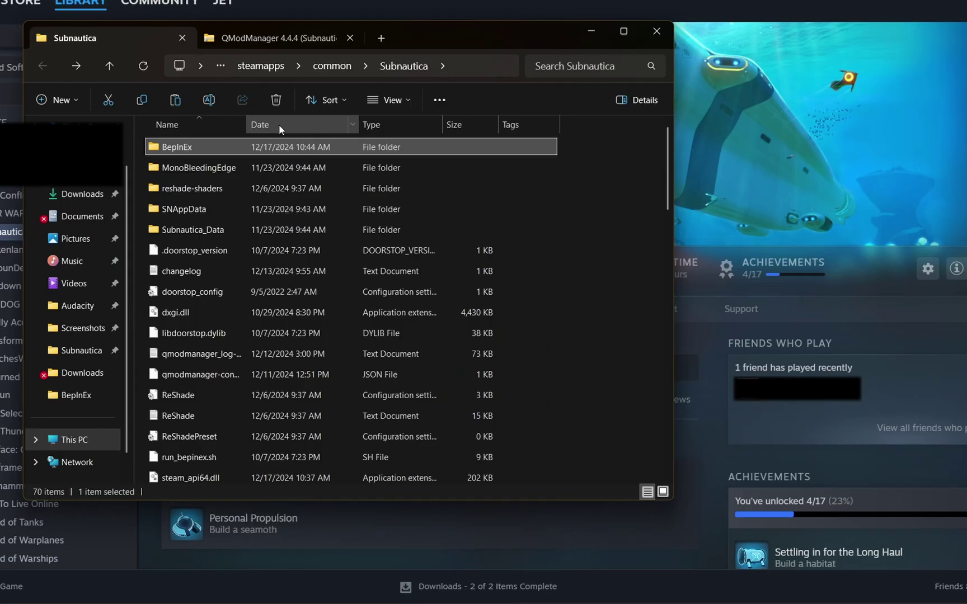
click(497, 137)
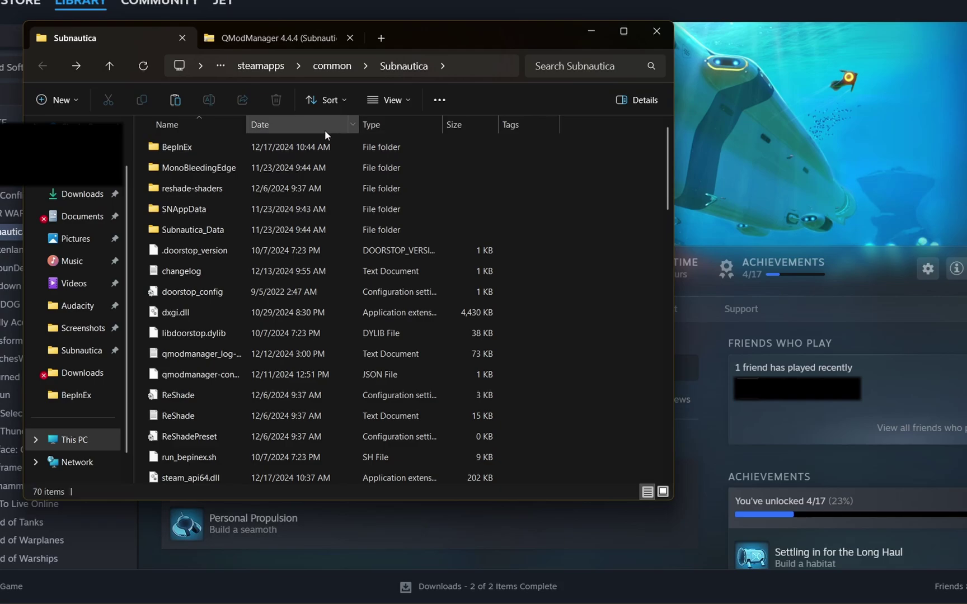
- Minimize the game folder window and launch the legacy version of Subnautica from Steam
click(606, 31)
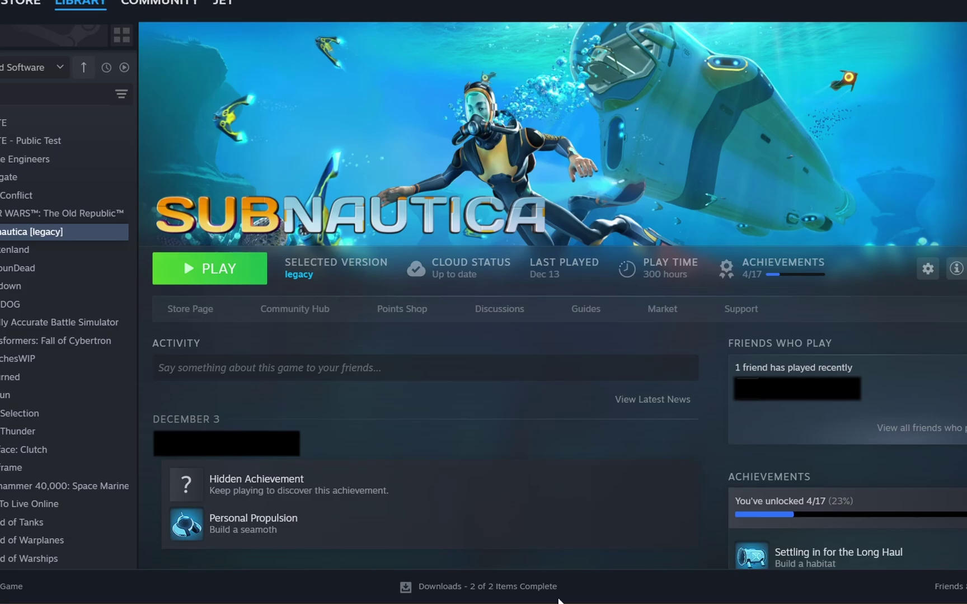
mouse_move(408, 599)
click(423, 543)
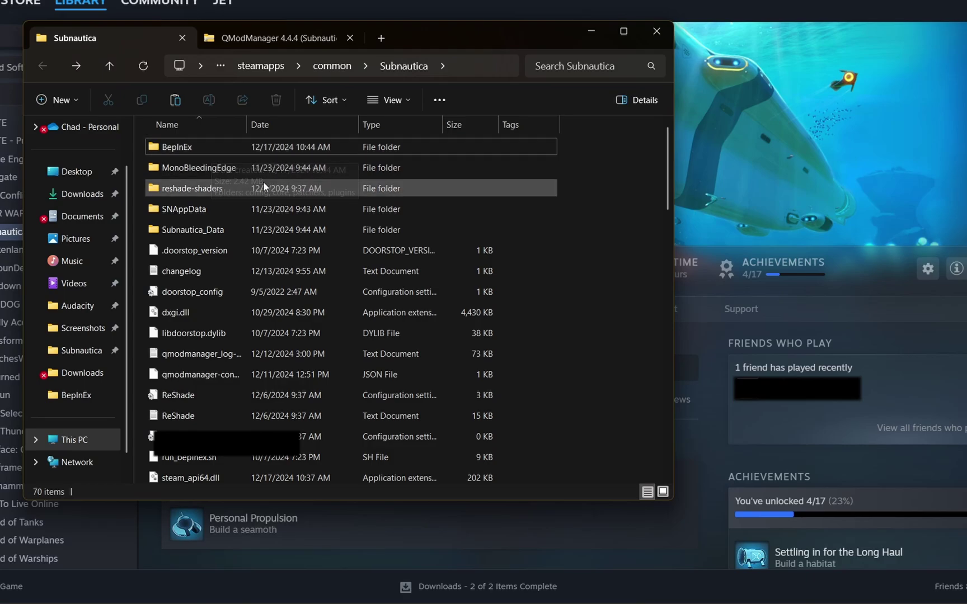
click(591, 31)
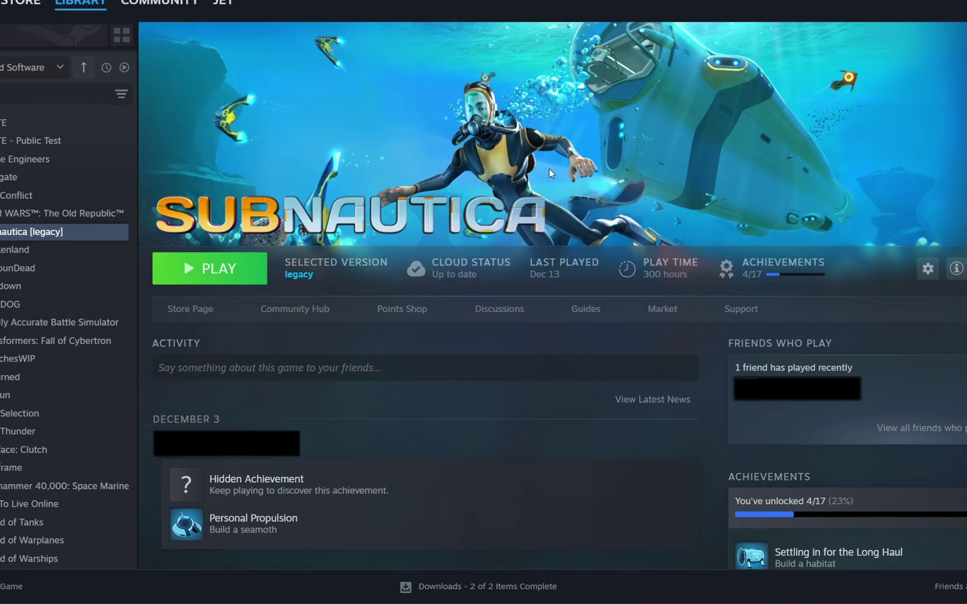
click(212, 266)
click(499, 418)
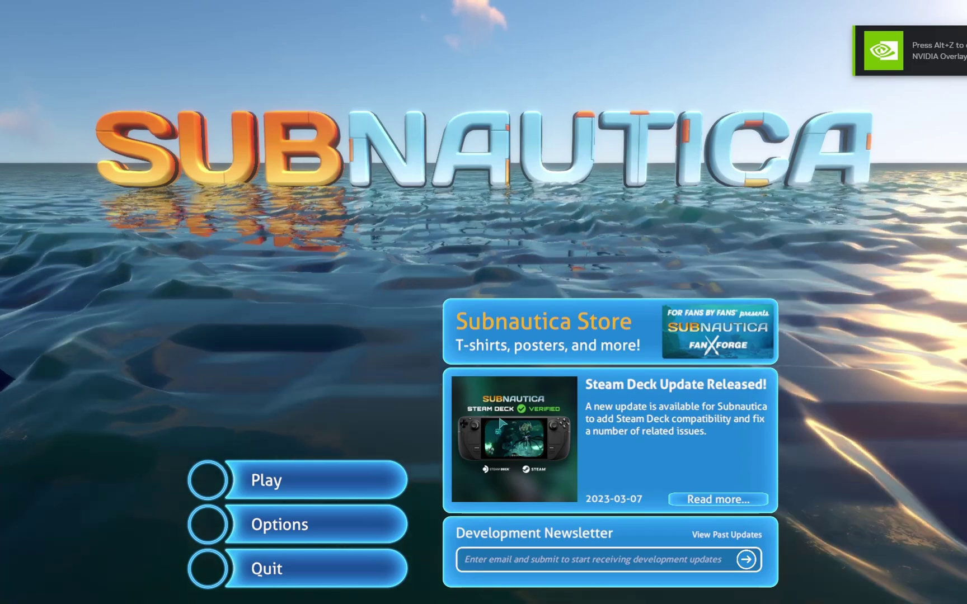
- Open the game's options and review the QModManager settings under Mods, as well as the Graphics settings
click(305, 526)
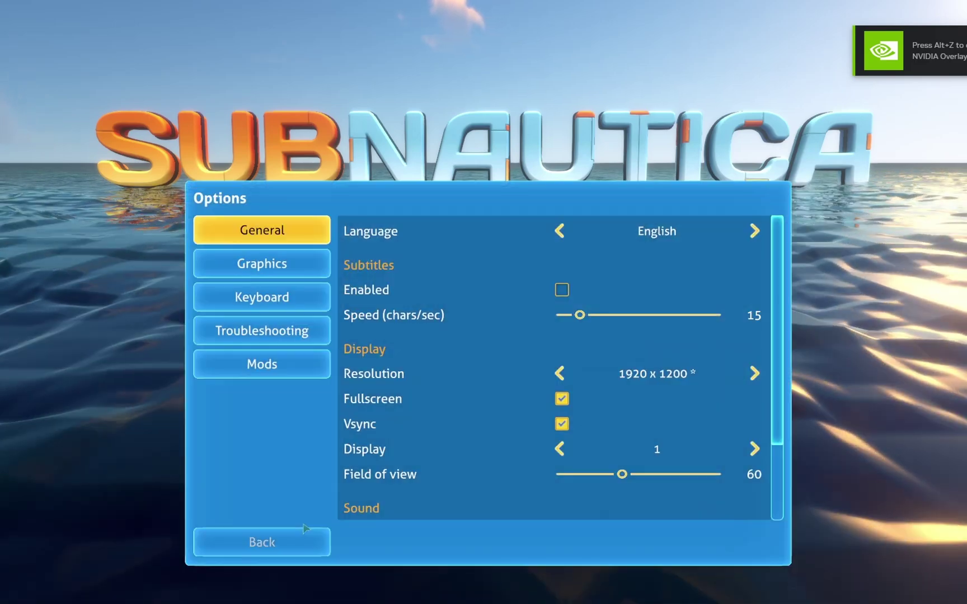
click(294, 365)
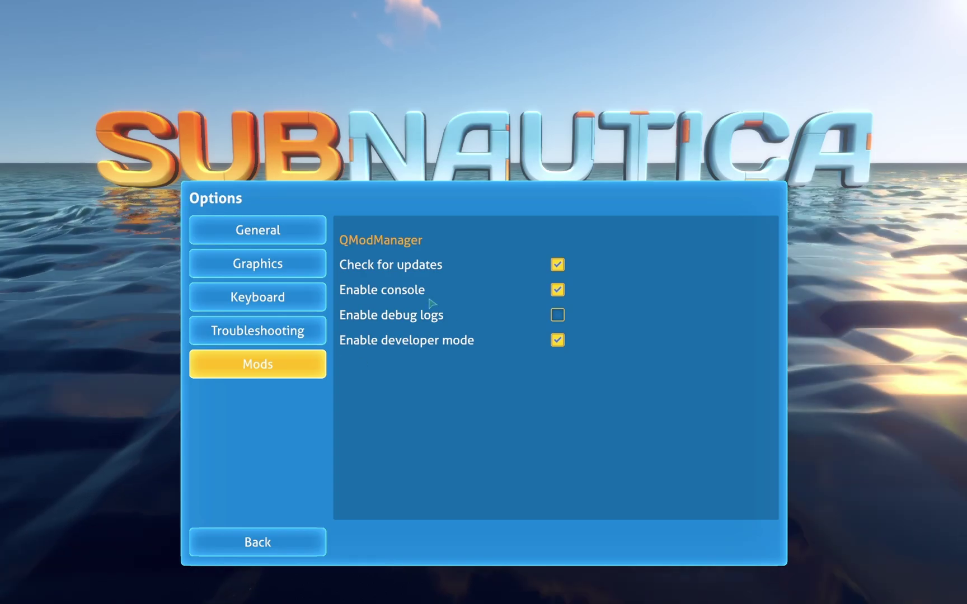
click(274, 270)
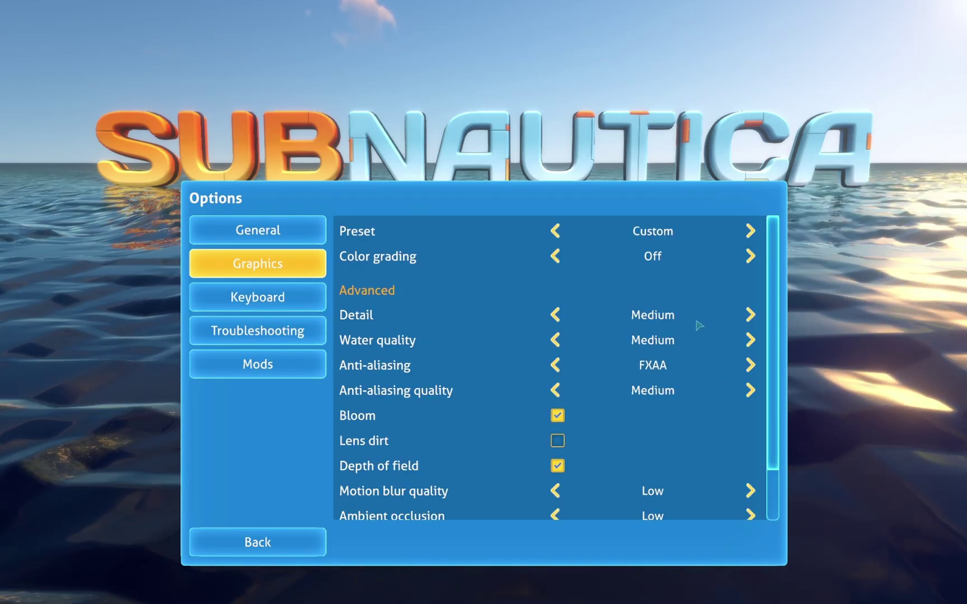
- Review the remaining Graphics settings, leave the options, and quit the game
scroll(696, 323, down, 1)
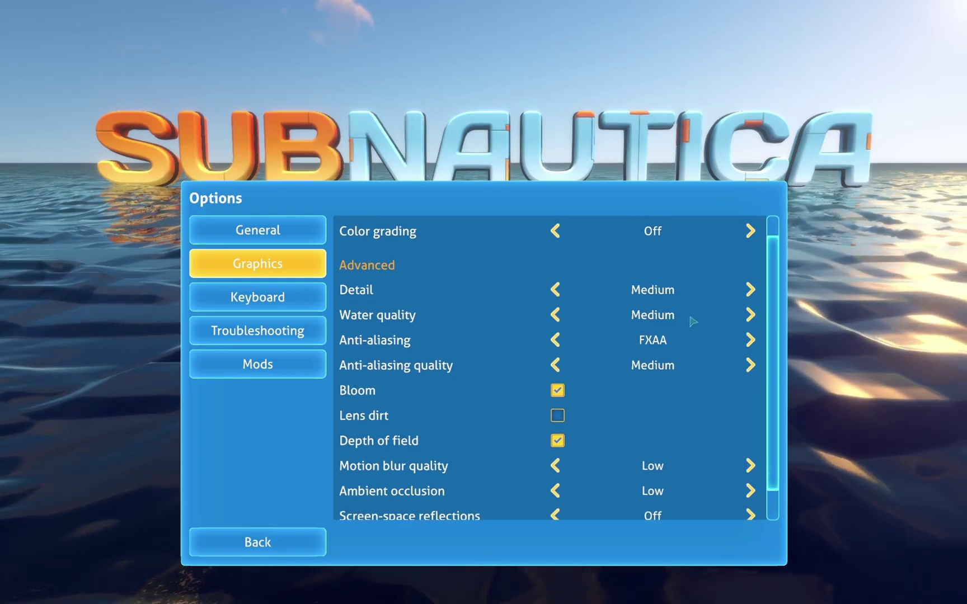
scroll(696, 325, down, 1)
scroll(701, 332, up, 2)
click(257, 542)
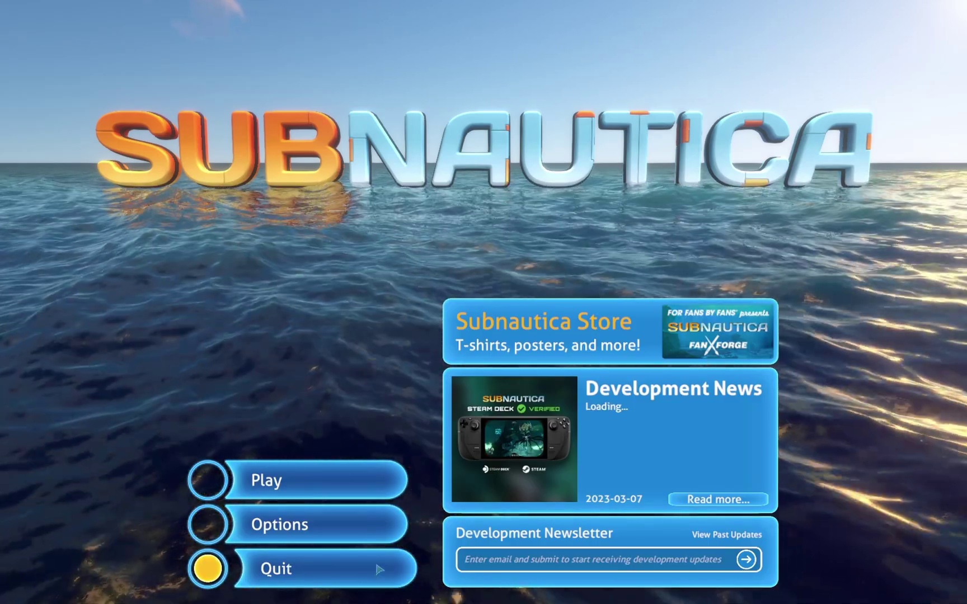
click(372, 567)
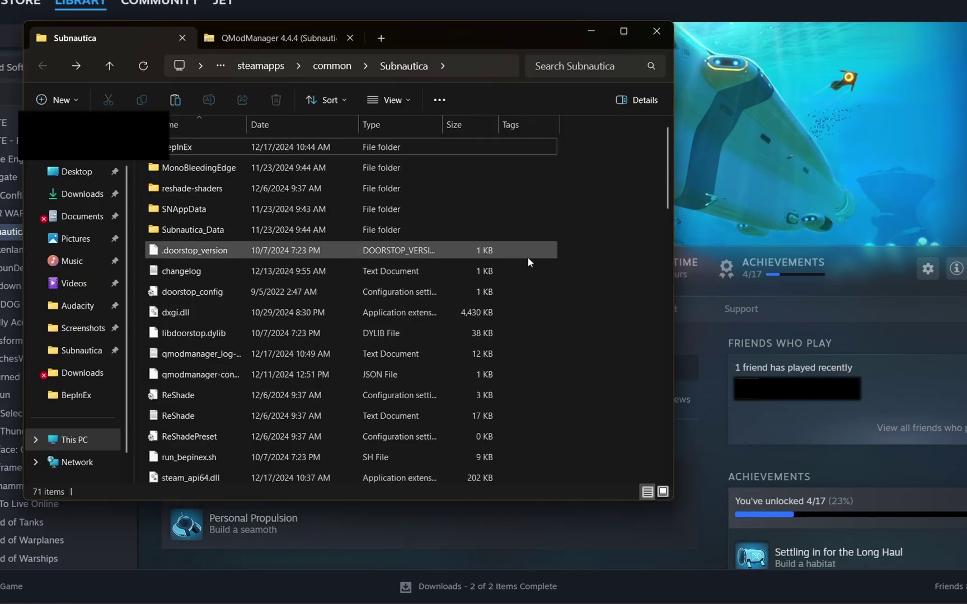
- Switch to Steam and browse the local files of the legacy version of Subnautica
click(783, 263)
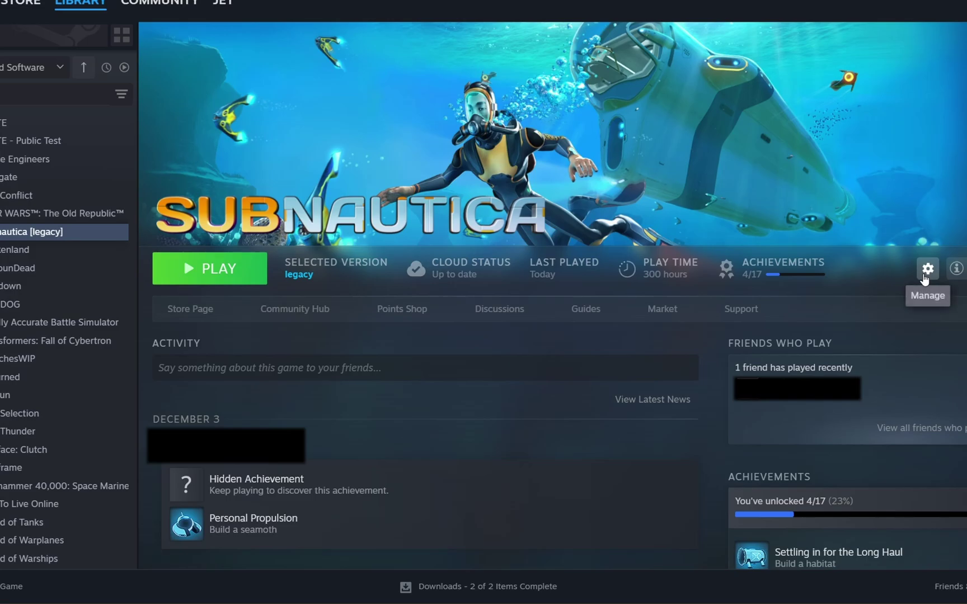
click(926, 270)
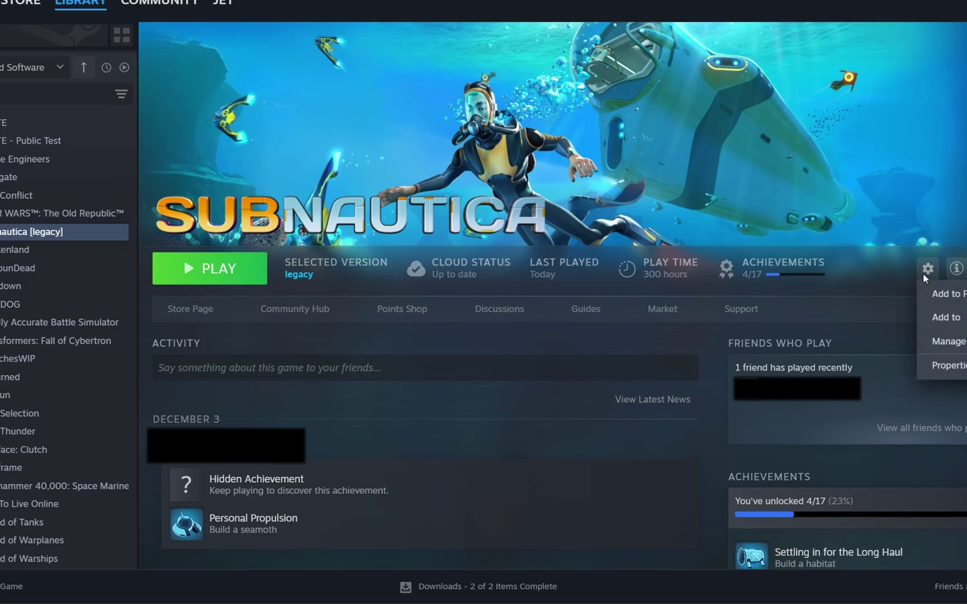
click(922, 272)
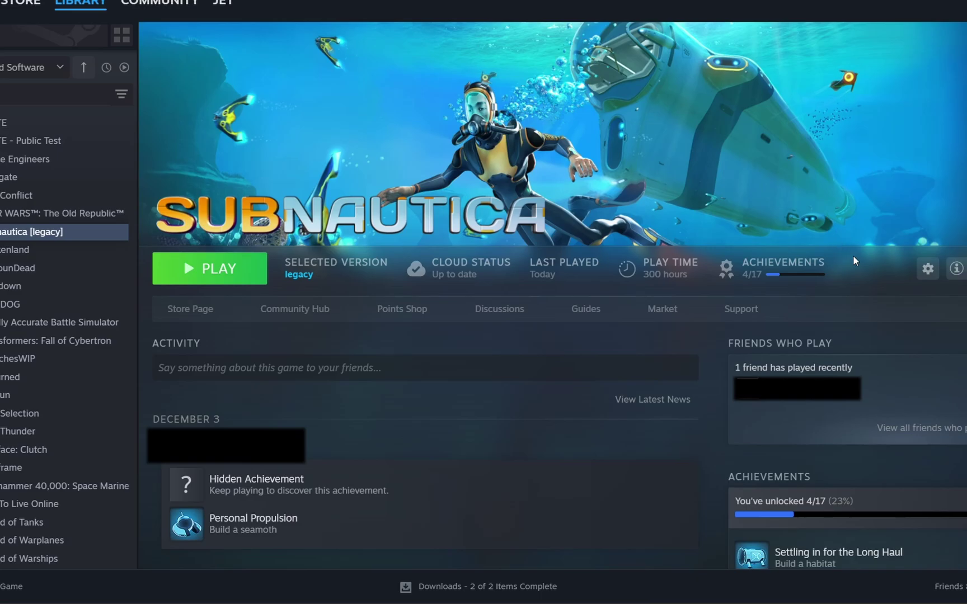
click(928, 271)
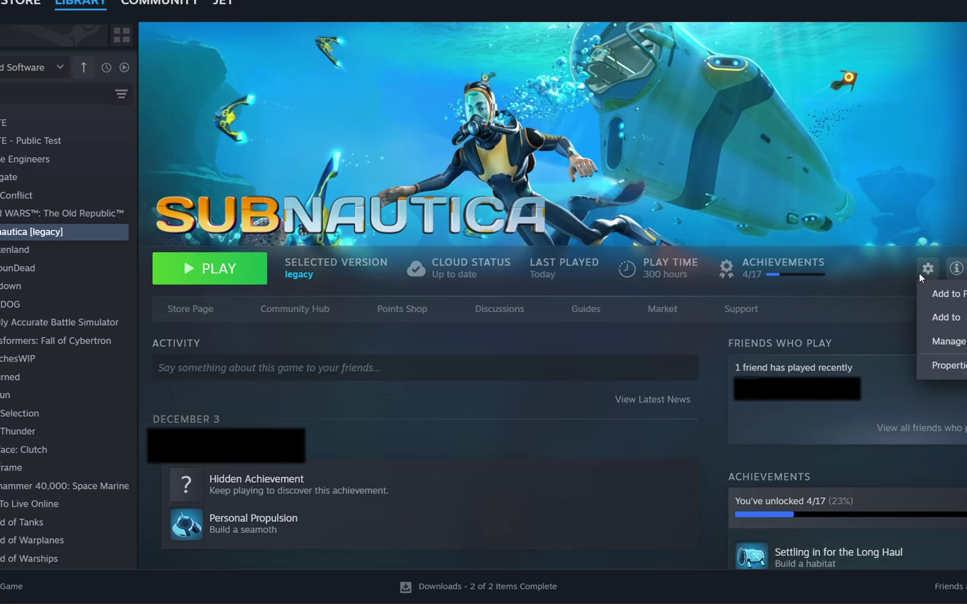
mouse_move(937, 342)
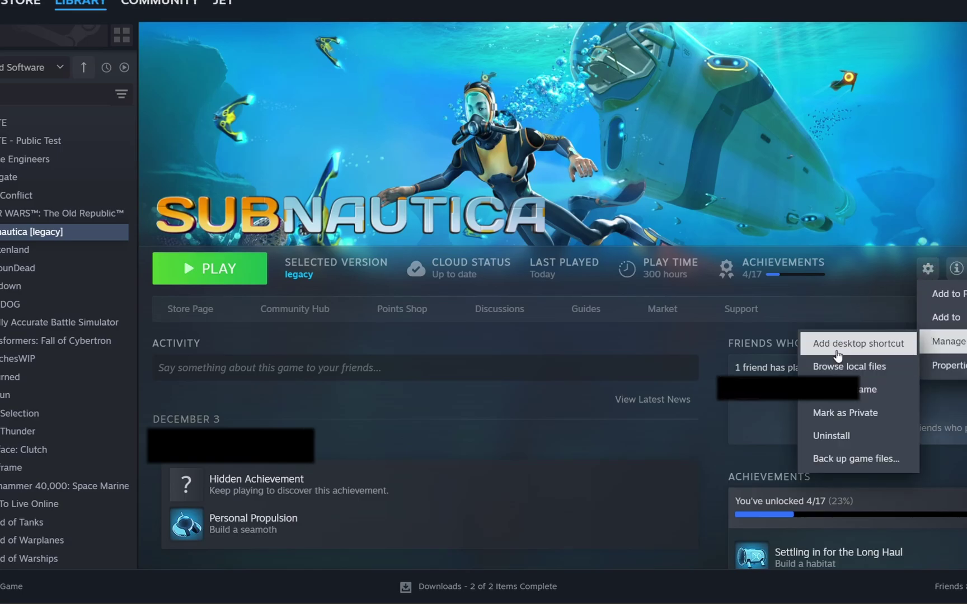
click(854, 367)
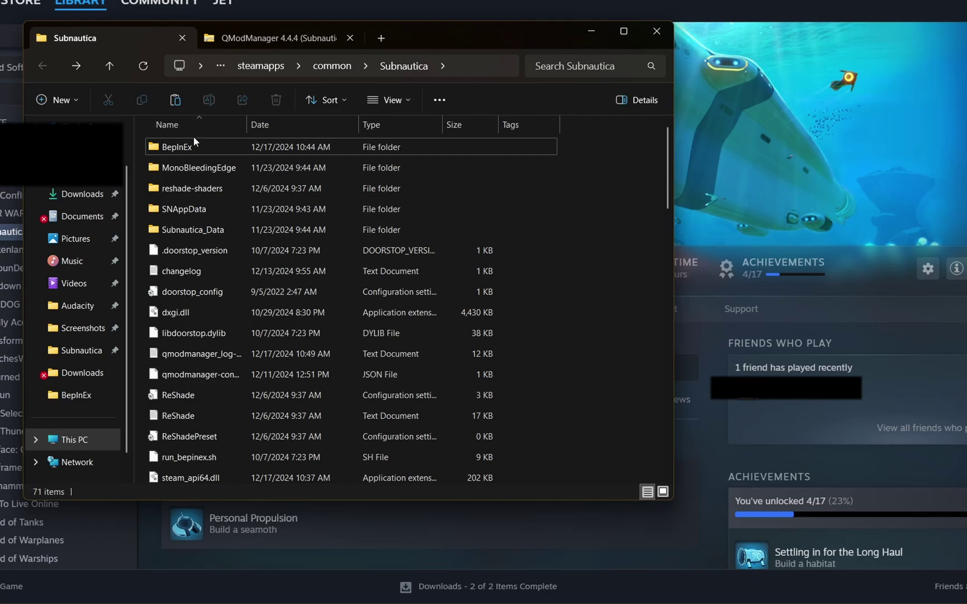
- Refresh the Subnautica folder, check the contents of its QMods subfolder, and minimize the folder window
click(148, 70)
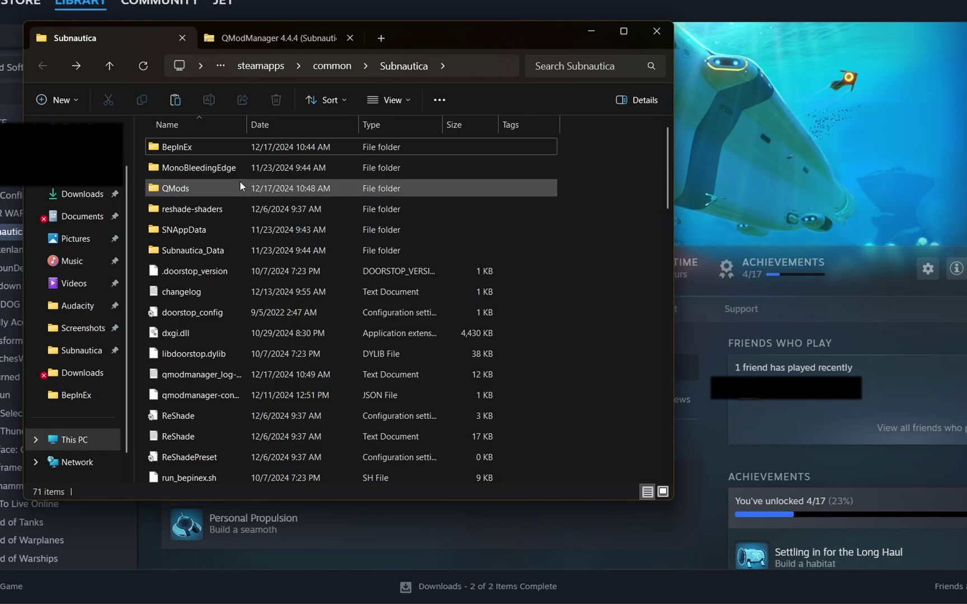
double_click(194, 188)
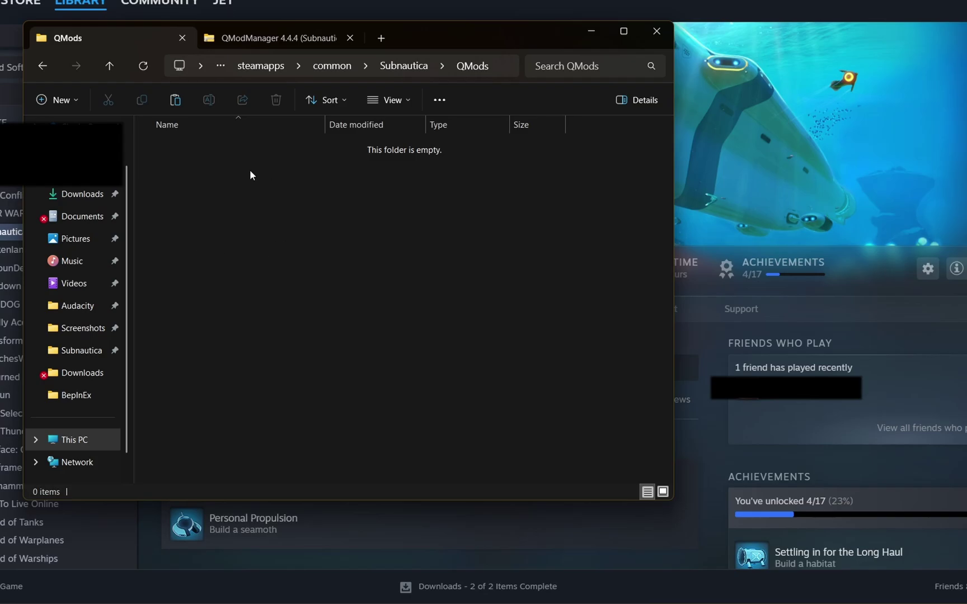
click(39, 66)
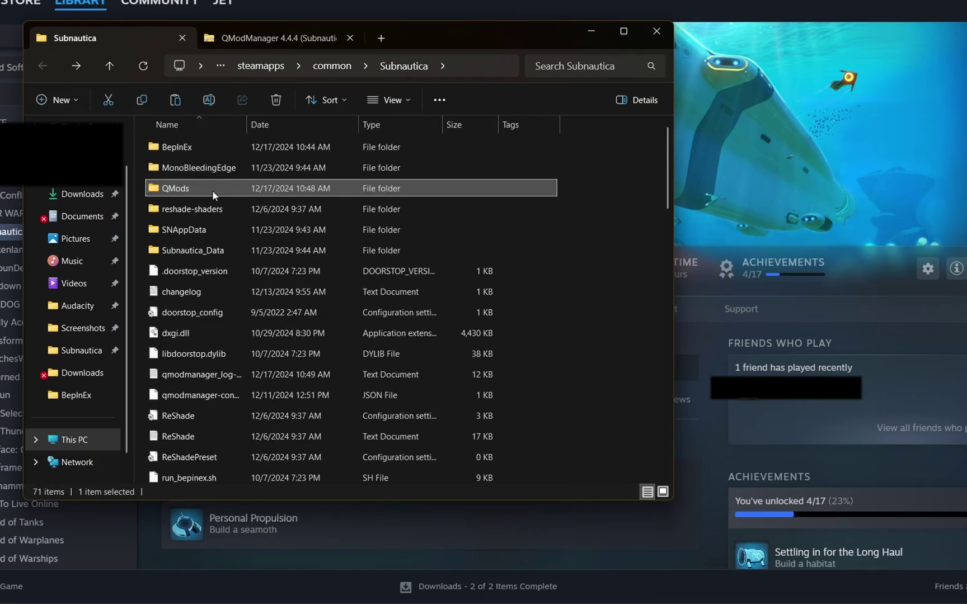
click(600, 31)
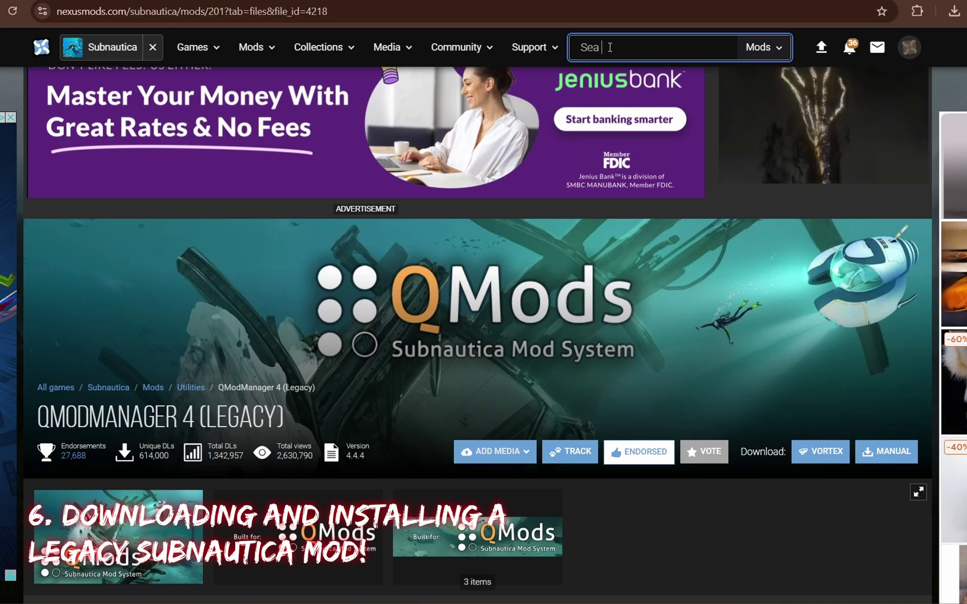
- Search Nexus Mods for "Sea voy" and open the main files of the Alterra Sea Voyager mod
key(BackSpace)
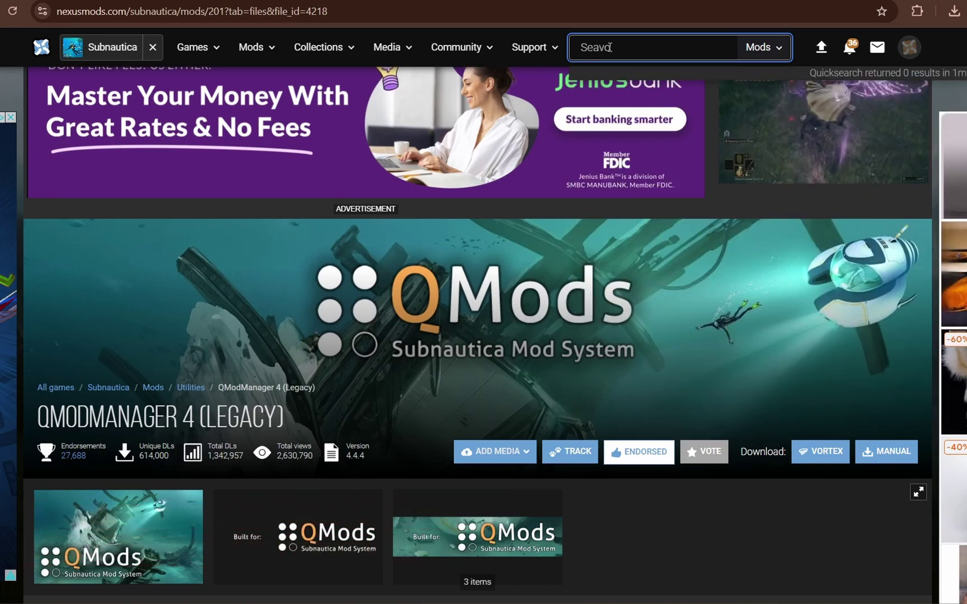
text(voy)
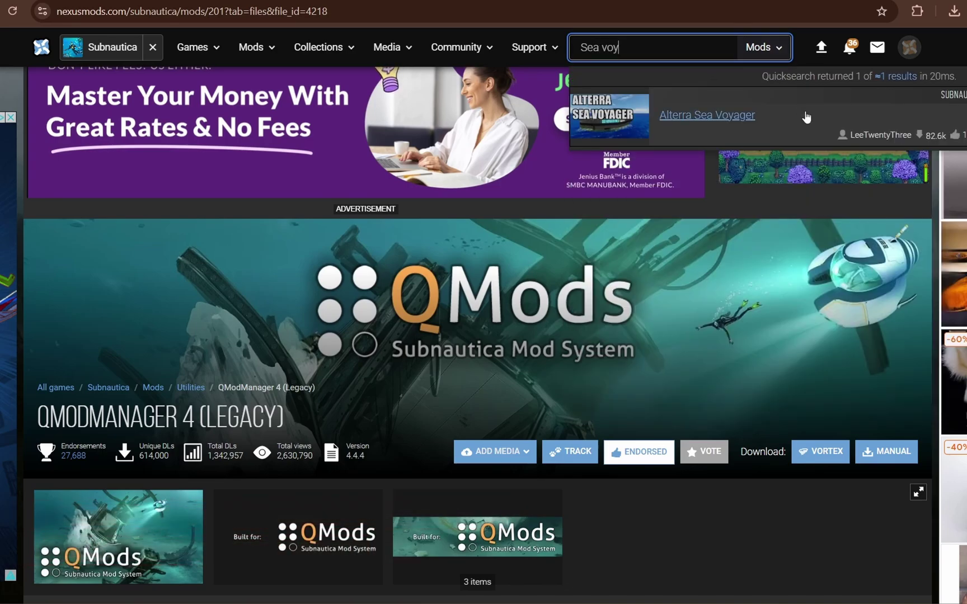
click(744, 121)
scroll(143, 292, up, 4)
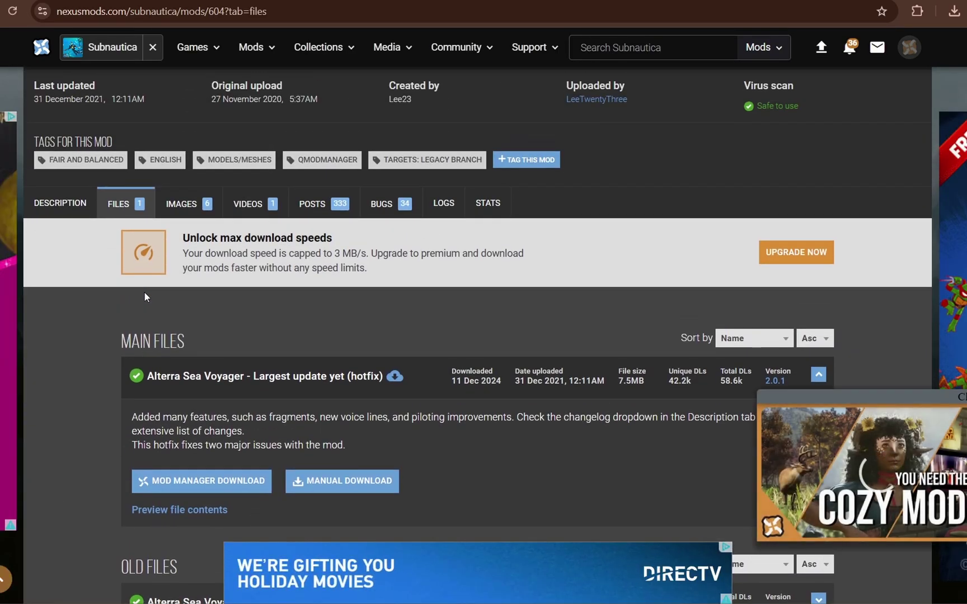
scroll(143, 297, down, 3)
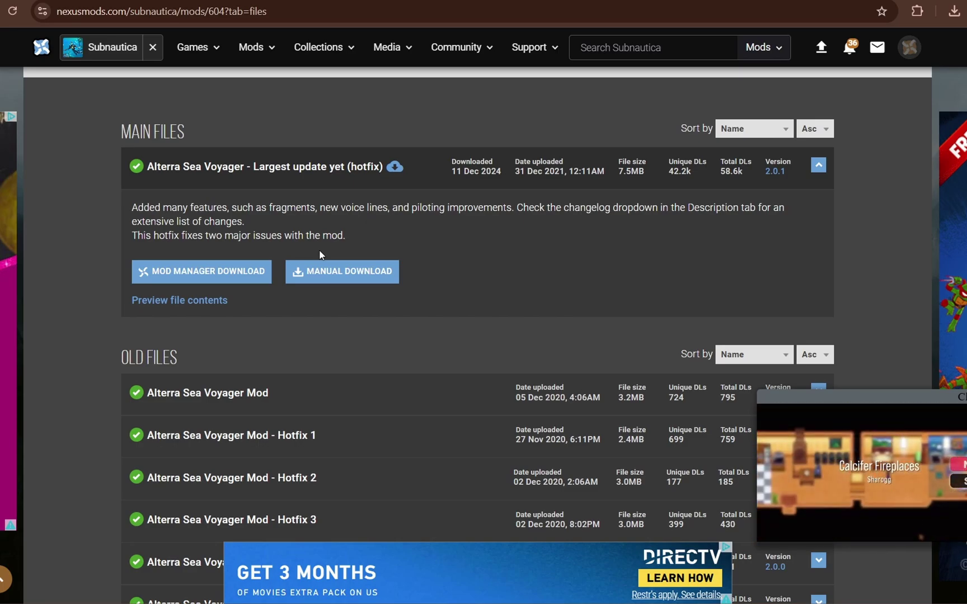
- Request the manual download of Alterra Sea Voyager and open its SMLHelper and VersionChecker requirements in separate browser tabs
click(350, 267)
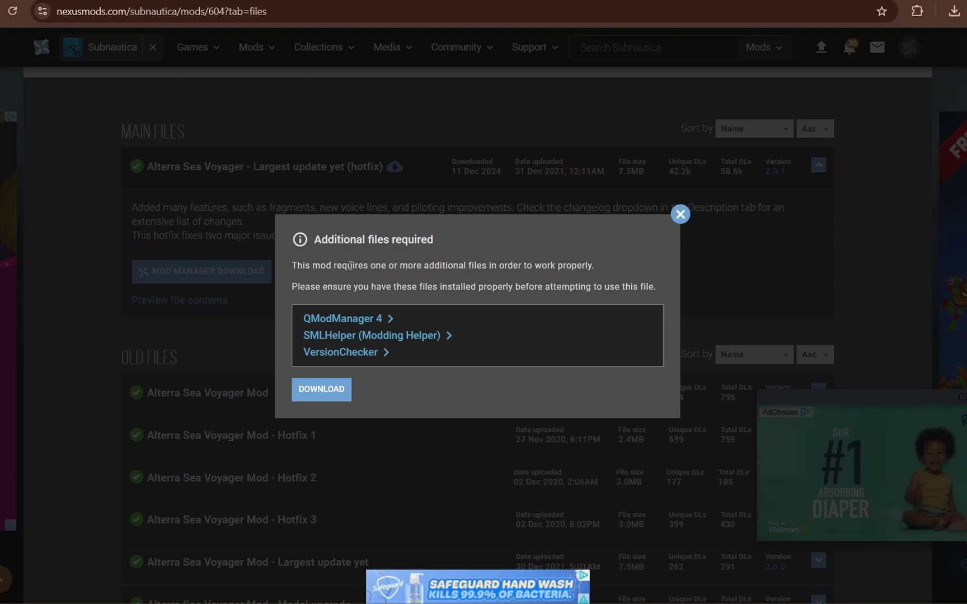
right_click(343, 334)
click(360, 348)
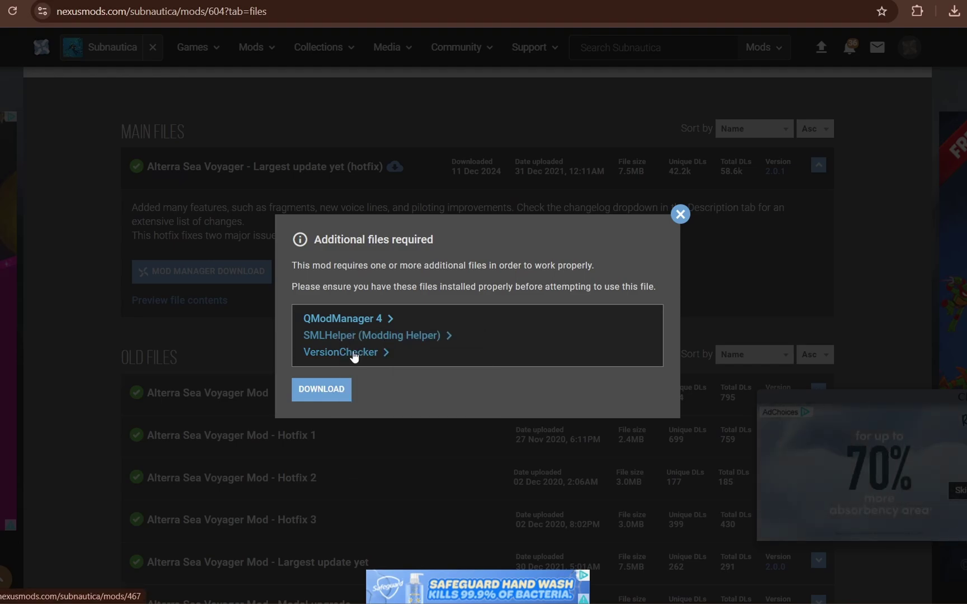
right_click(353, 363)
click(390, 371)
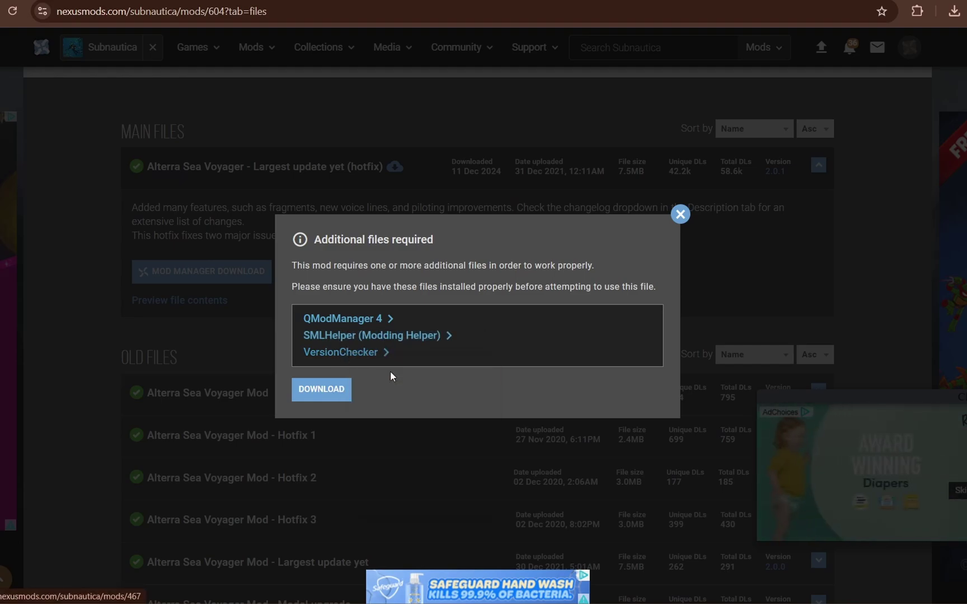
- Download SMLHelper 2.15 (Legacy) manually at slow speed and close its page
key(ctrl+Tab)
scroll(338, 268, down, 3)
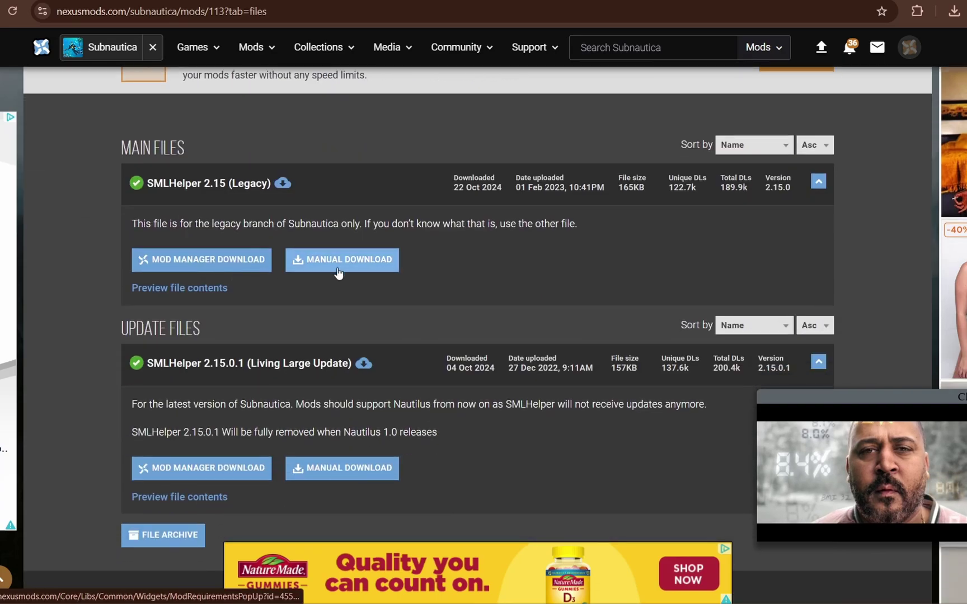
click(339, 262)
click(333, 378)
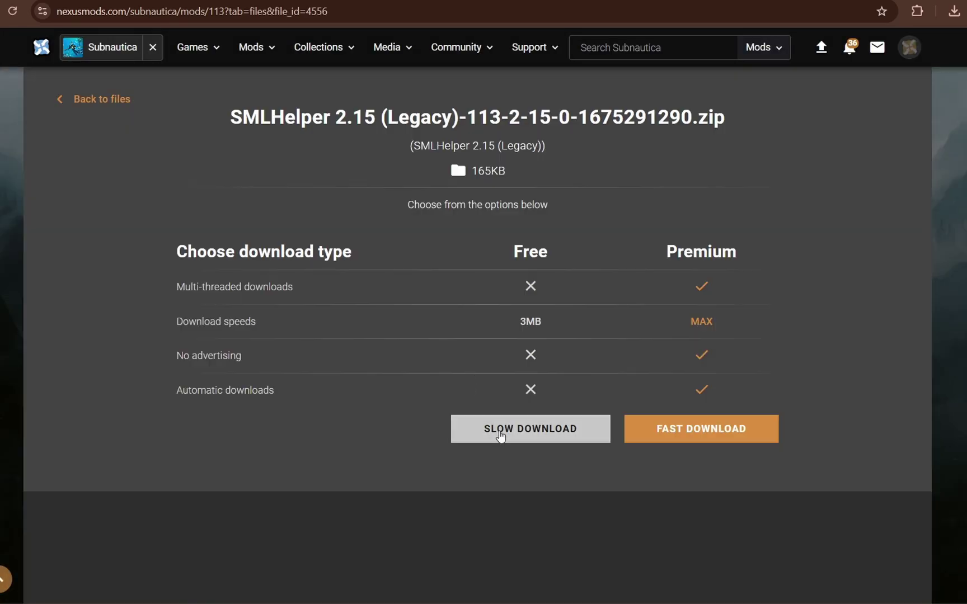
click(503, 434)
key(ctrl+w)
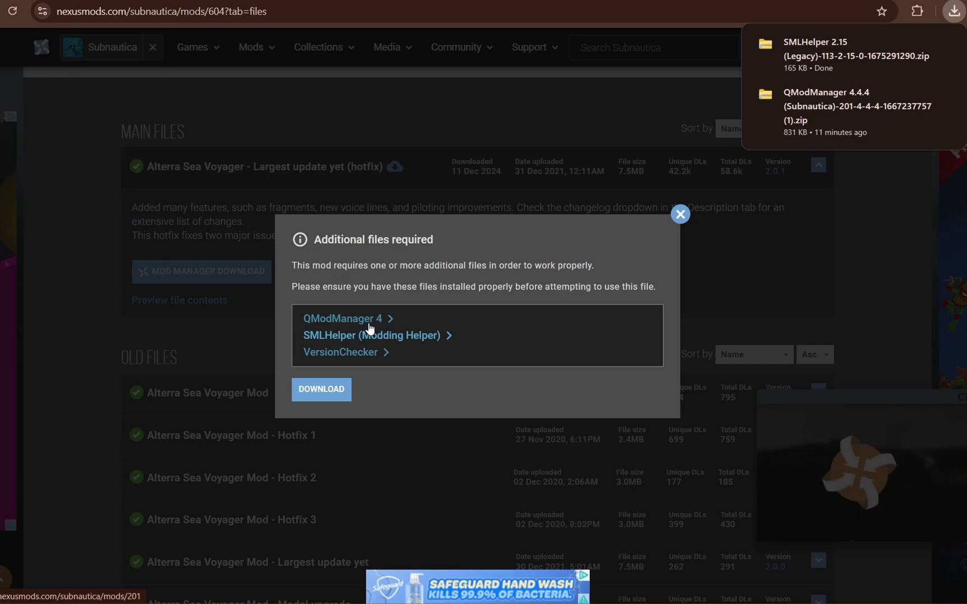
- Proceed past the required files notice and download the Alterra Sea Voyager hotfix archive at slow speed
click(327, 399)
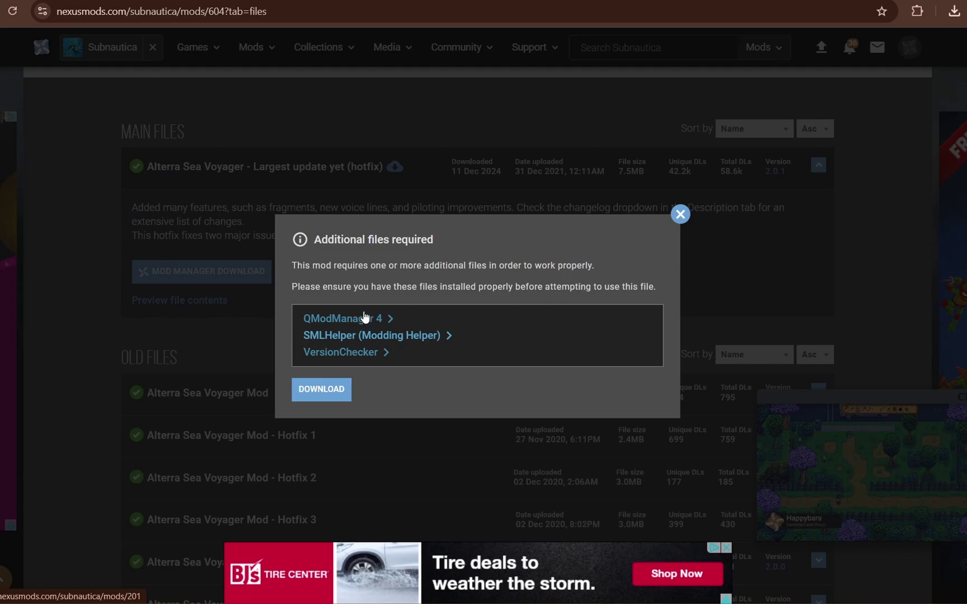
click(334, 398)
click(515, 453)
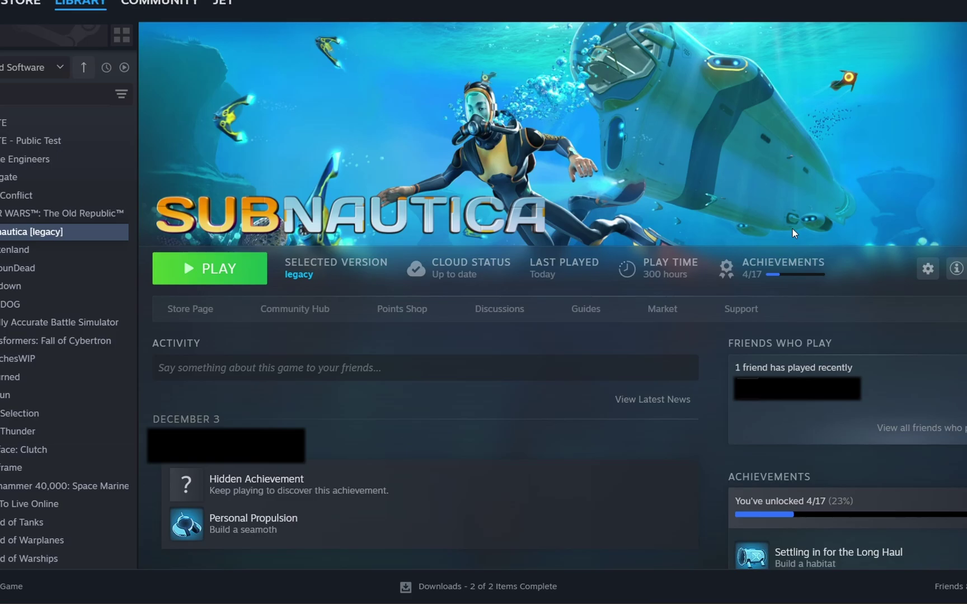
- Open the Subnautica installation folder from the game's management options in Steam
click(930, 269)
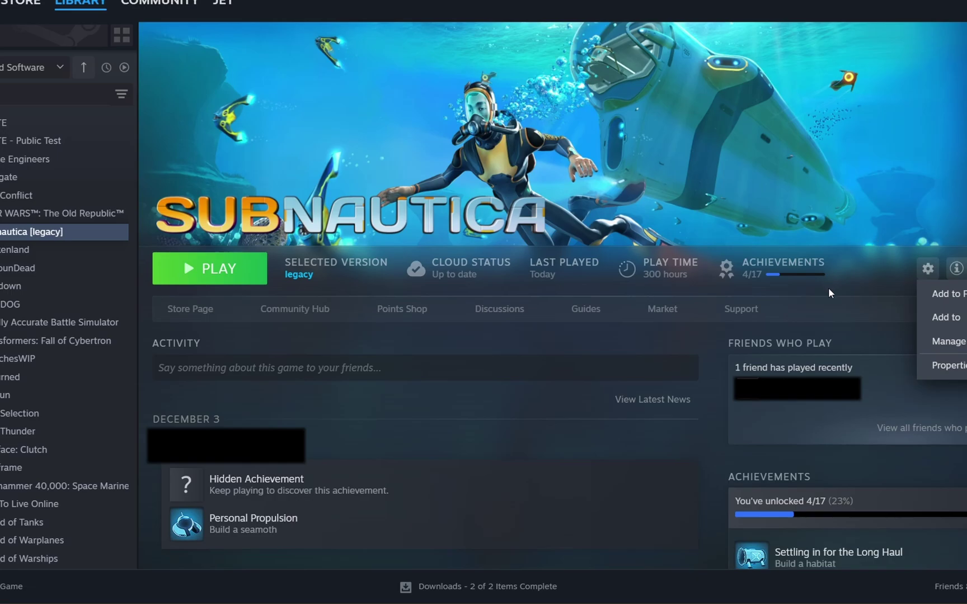
mouse_move(929, 341)
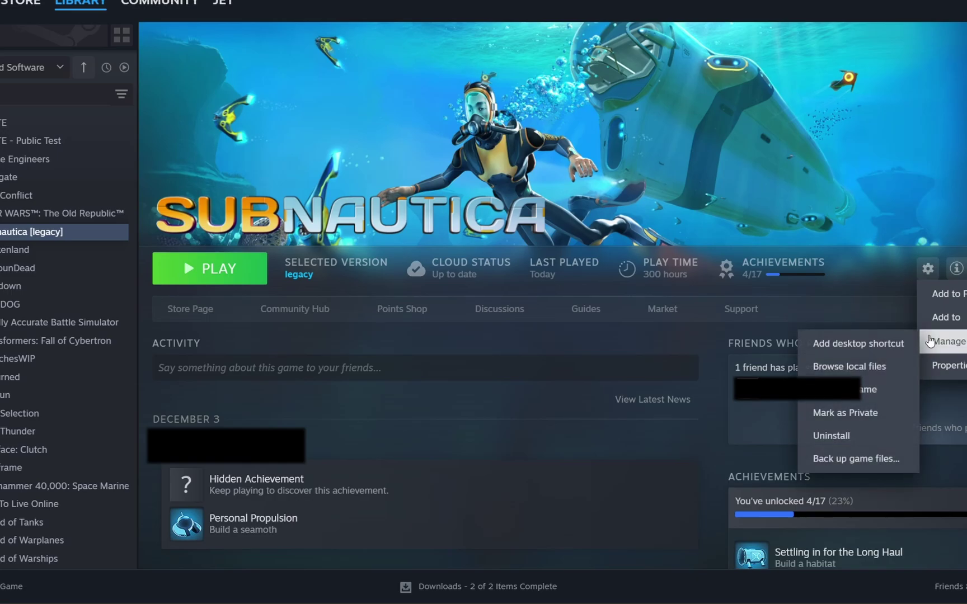
click(901, 270)
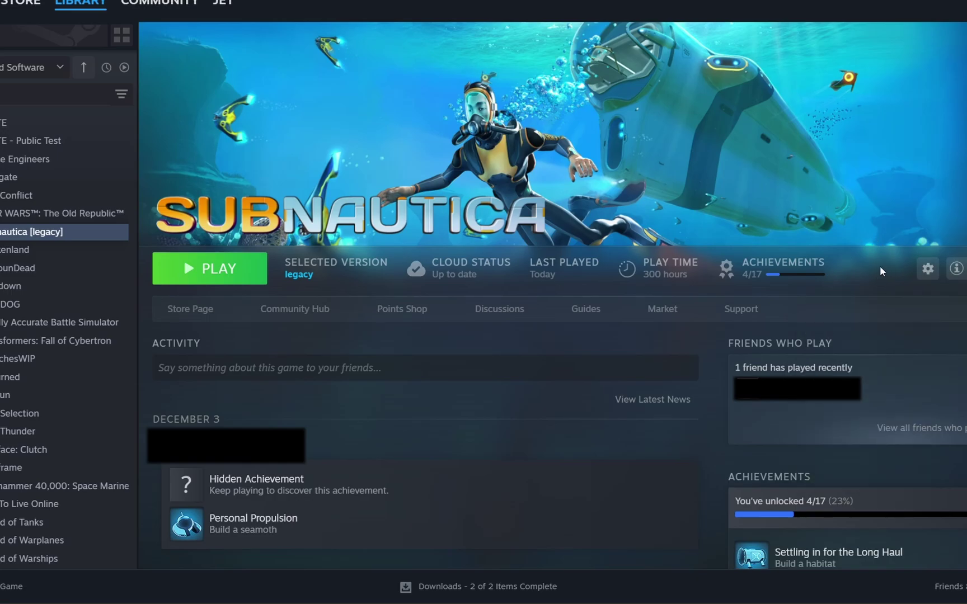
click(938, 275)
mouse_move(943, 341)
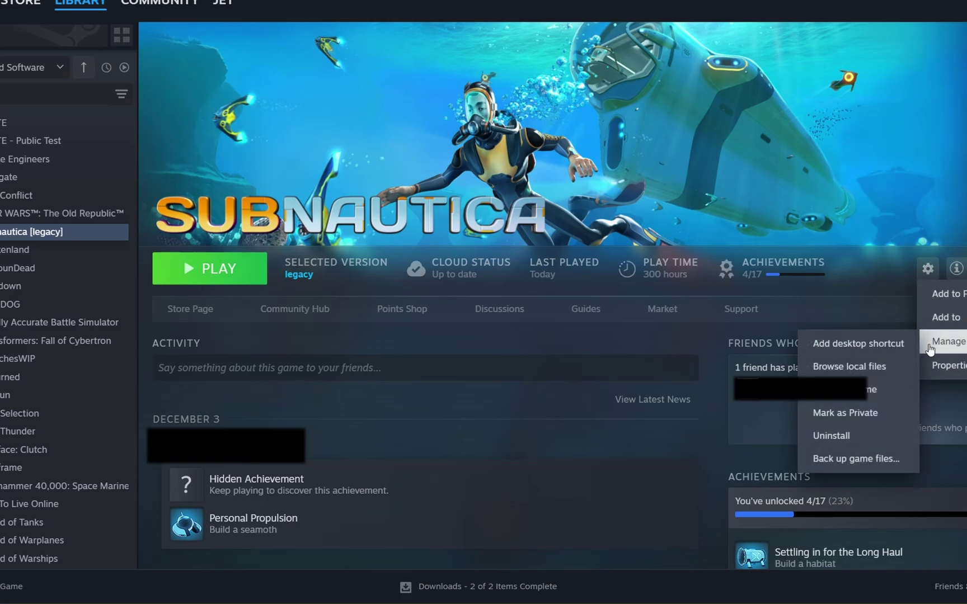
click(871, 366)
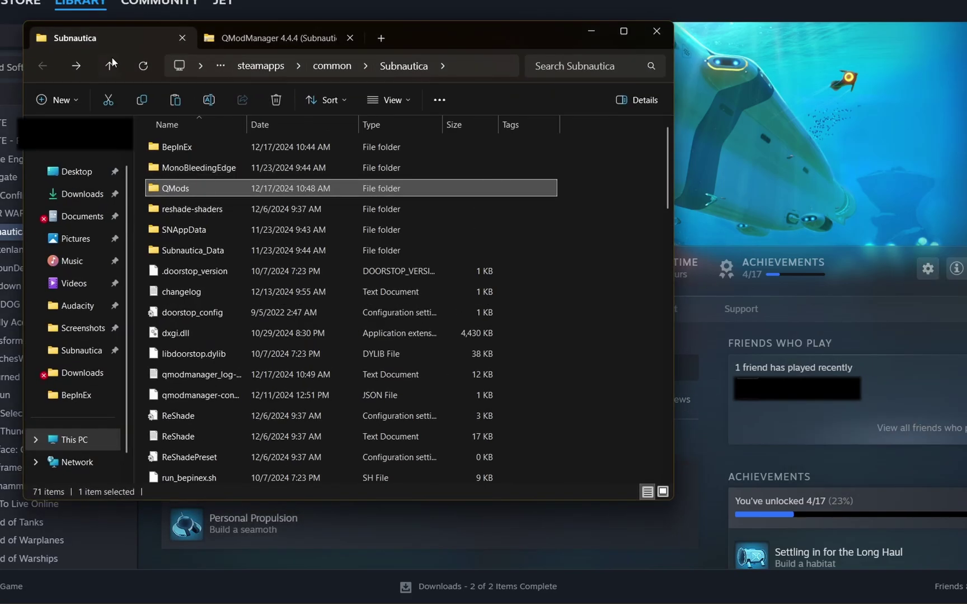
- Open the SMLHelper 2.15 (Legacy) archive from Downloads and the game's QMods folder in the other Explorer tab
key(ctrl+Tab)
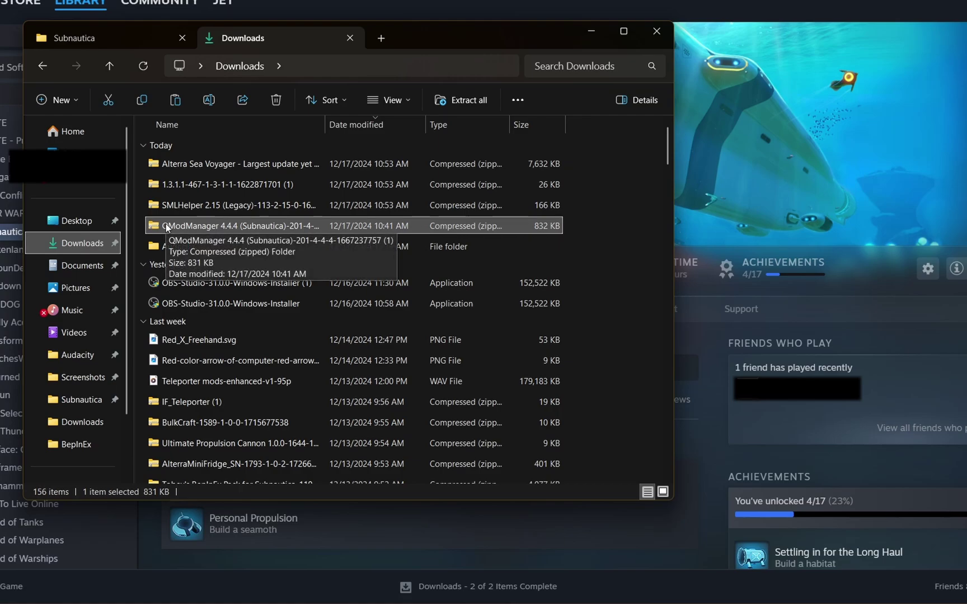
click(621, 212)
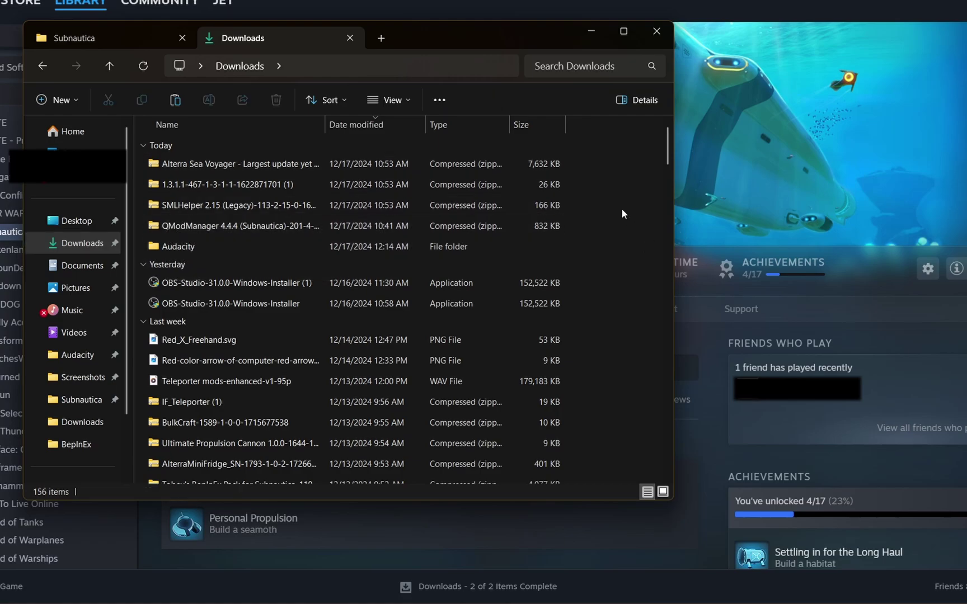
double_click(204, 204)
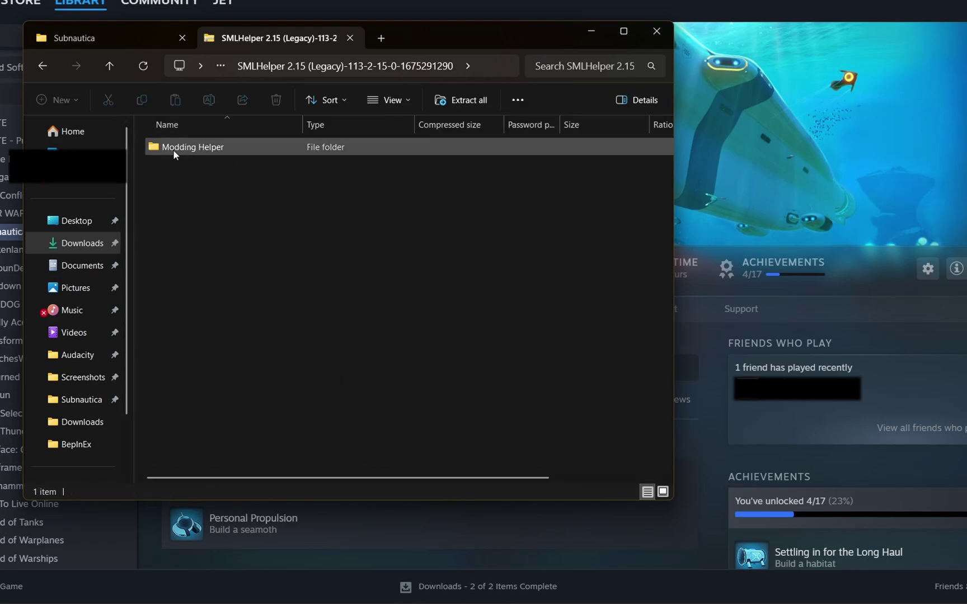
drag(173, 149, 473, 189)
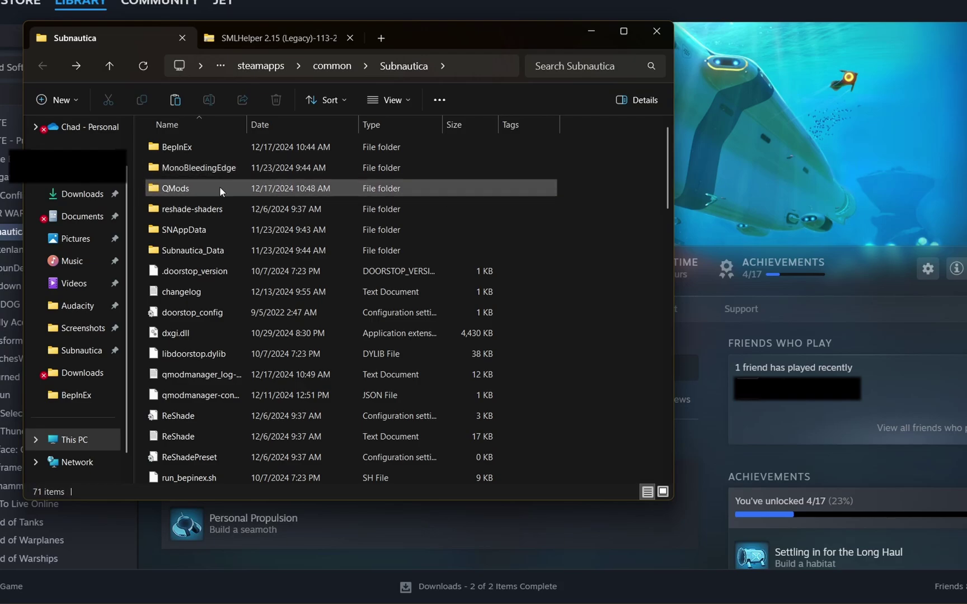
double_click(270, 191)
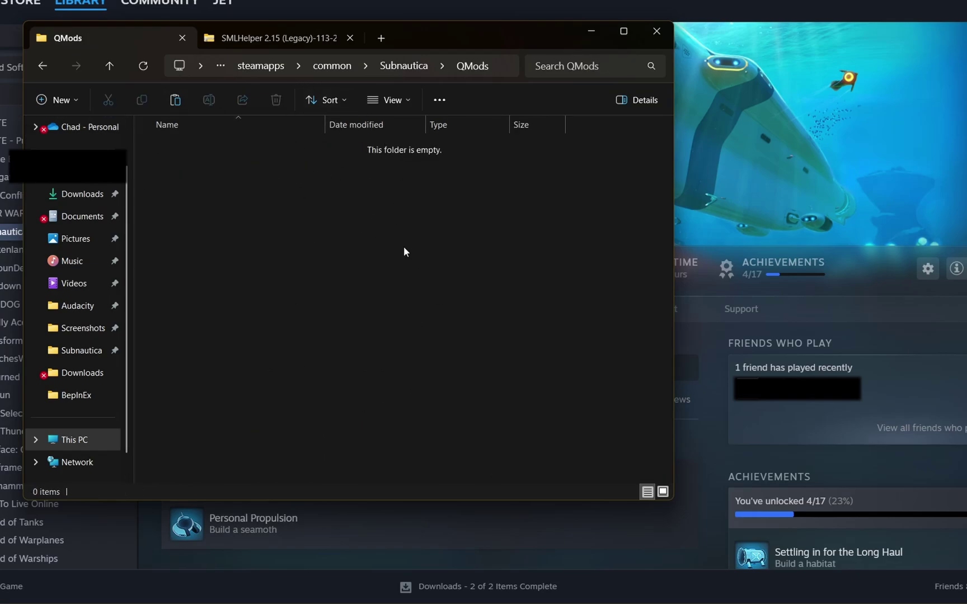
- Look over the downloaded Alterra Sea Voyager, 1.3.1.1 VersionChecker and SMLHelper archives in the Downloads folder
click(259, 38)
click(37, 67)
click(253, 163)
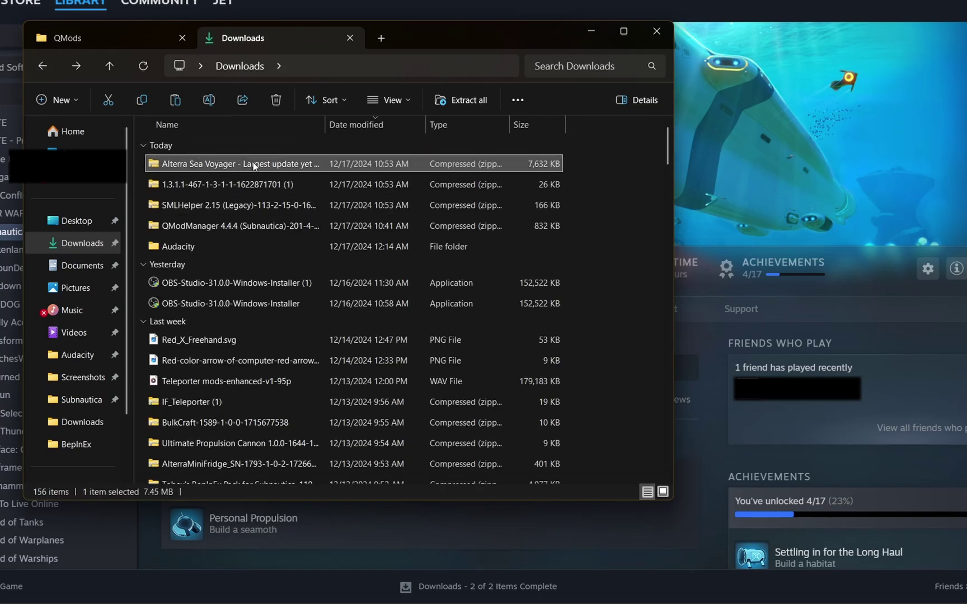
click(241, 201)
click(238, 184)
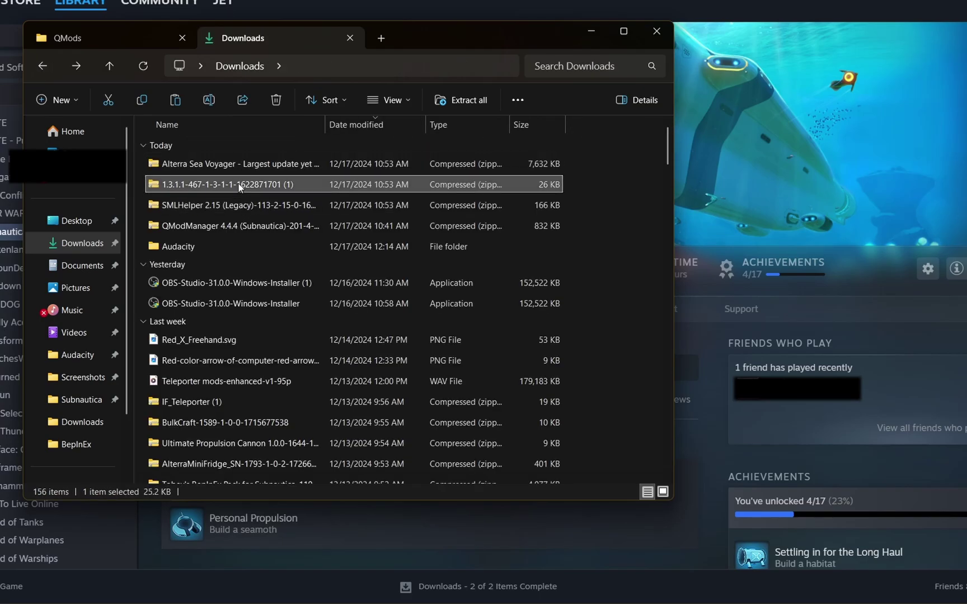
click(249, 207)
double_click(242, 202)
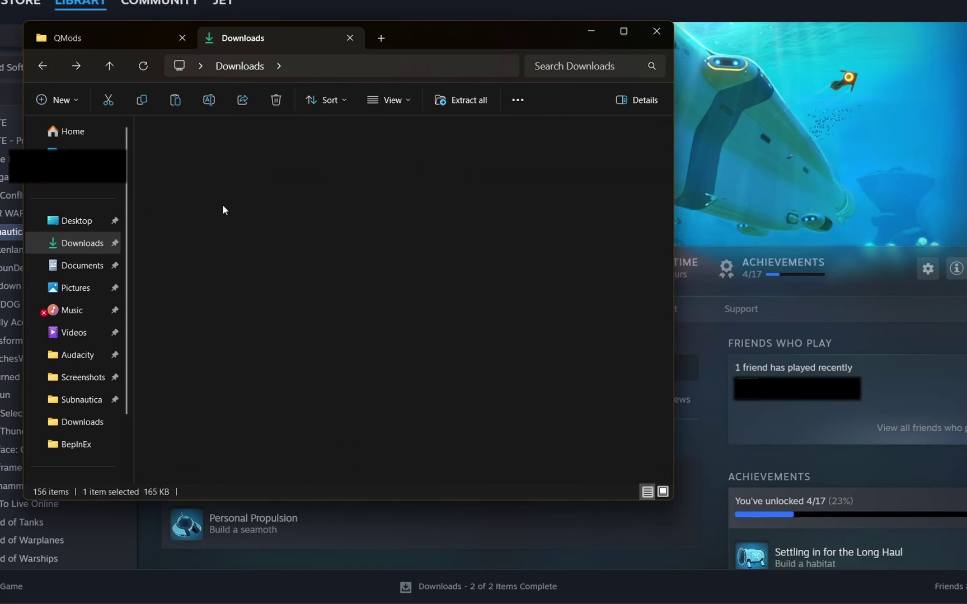
click(42, 66)
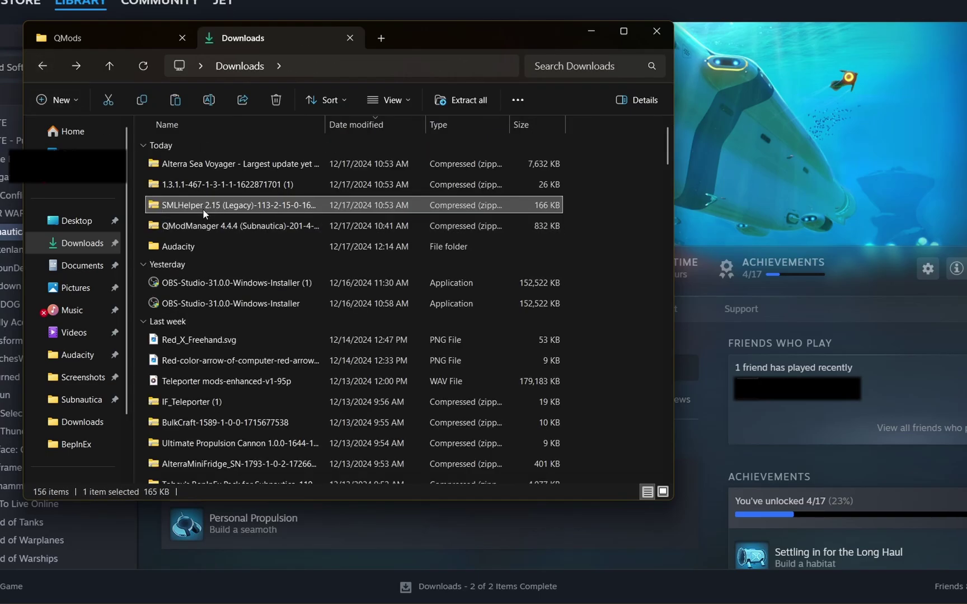
- Copy the Modding Helper folder from the SMLHelper 2.15 (Legacy) archive into the QMods folder
double_click(203, 207)
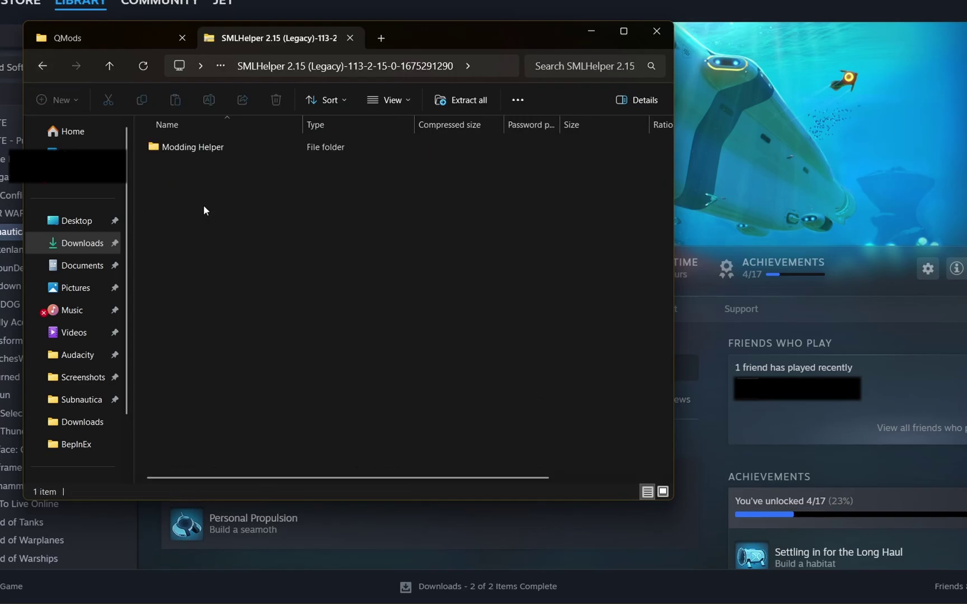
click(184, 145)
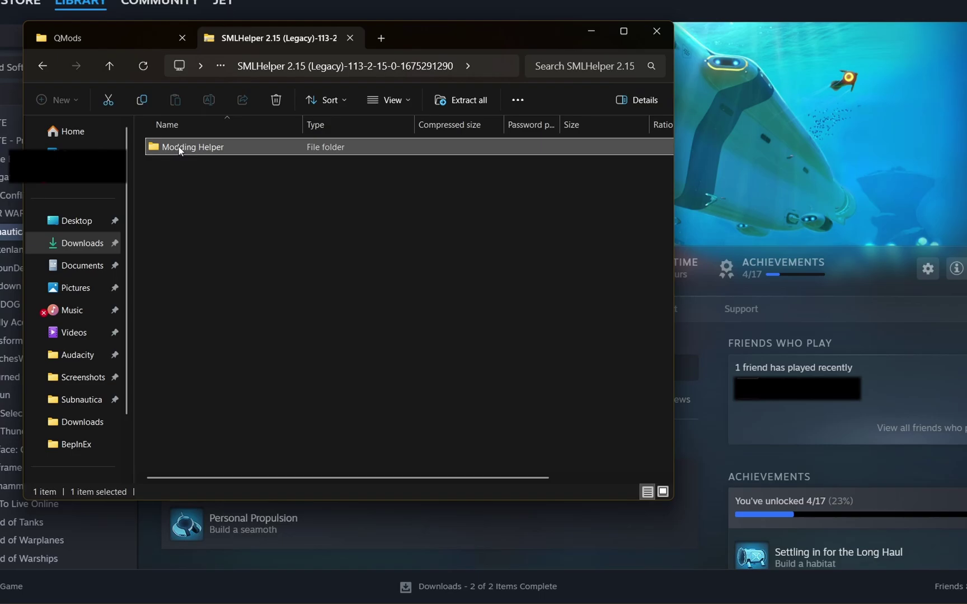
drag(179, 146, 300, 218)
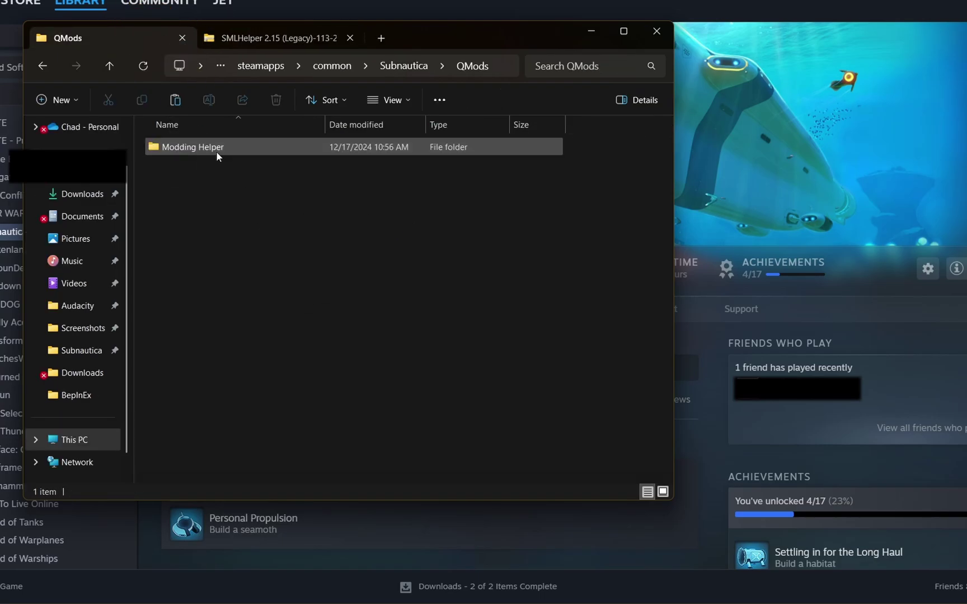
- Copy the VersionChecker folder from the downloaded 1.3.1.1 archive into the QMods folder
click(264, 37)
click(42, 65)
double_click(189, 185)
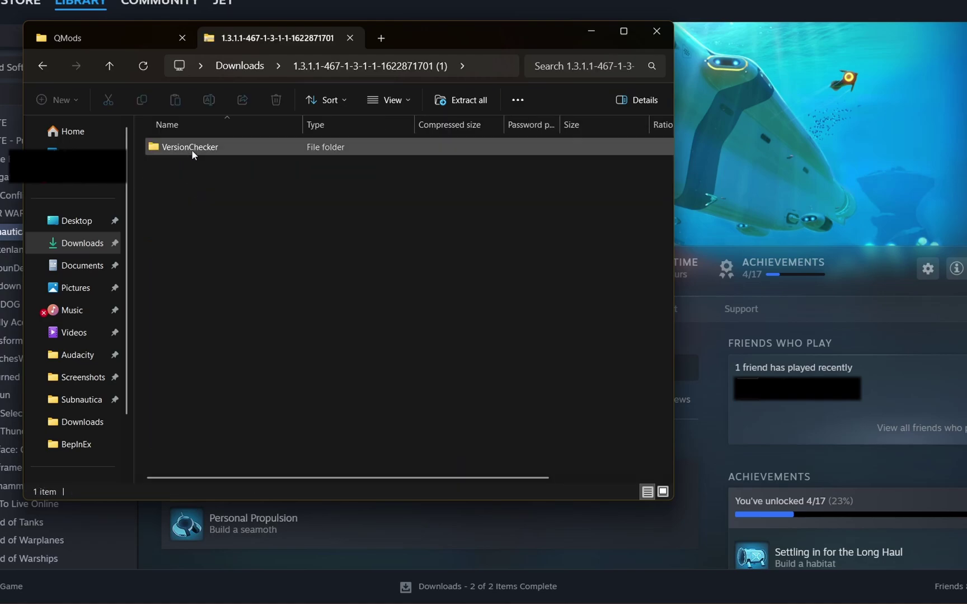
click(42, 66)
double_click(197, 182)
drag(192, 150, 188, 218)
- Copy the ShipMod folder from the Alterra Sea Voyager archive into the QMods folder and close File Explorer
click(266, 29)
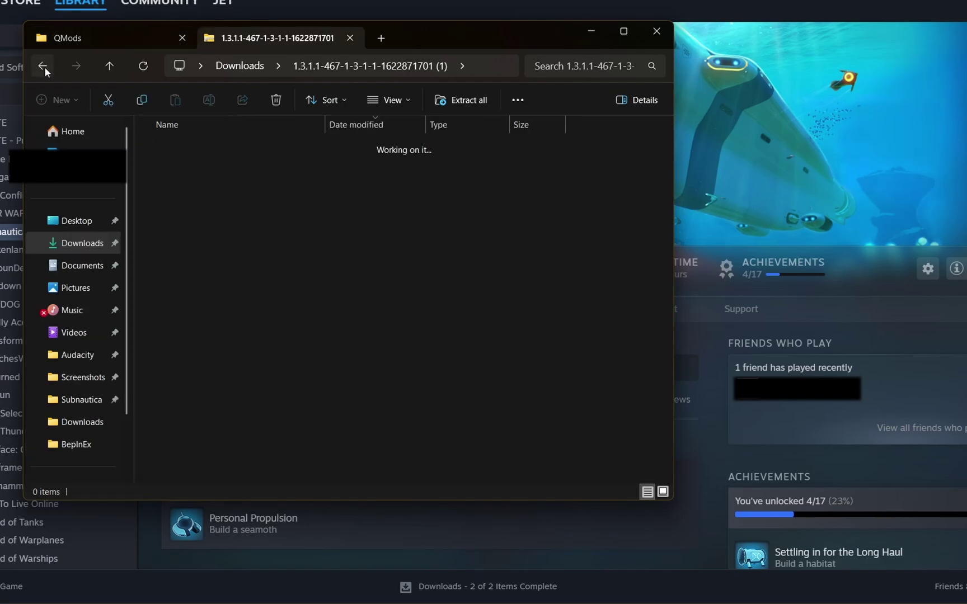
click(44, 66)
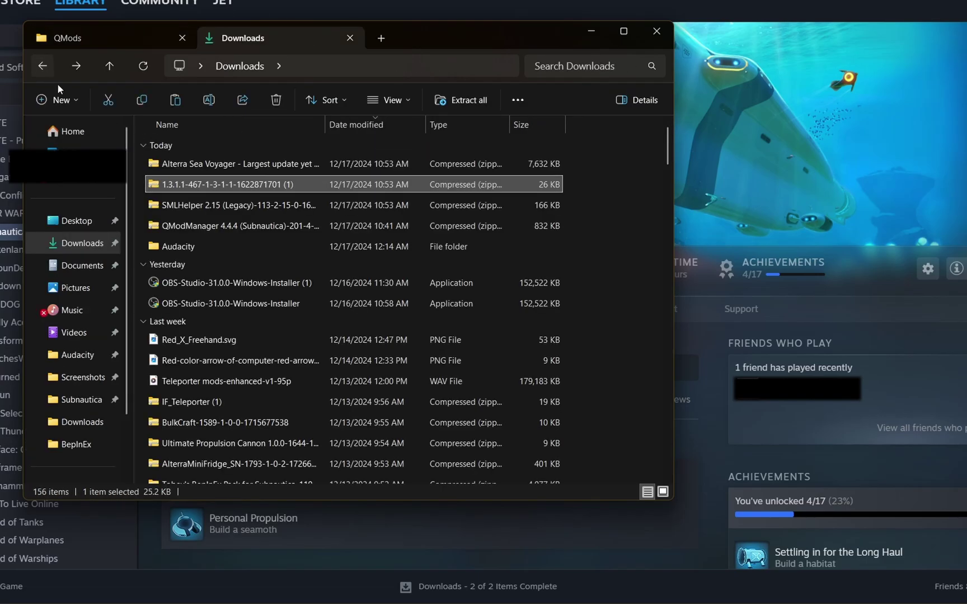
click(139, 159)
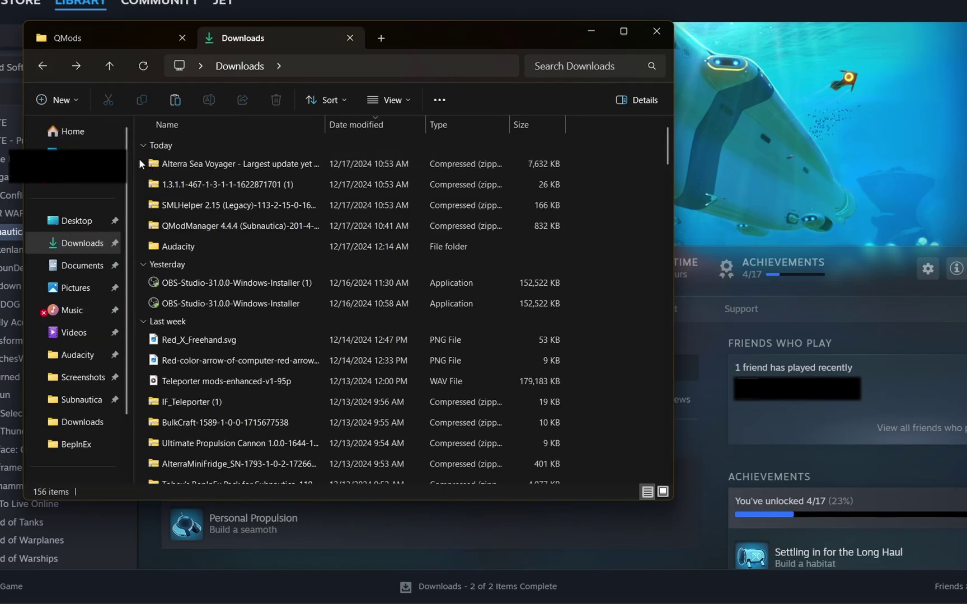
double_click(181, 158)
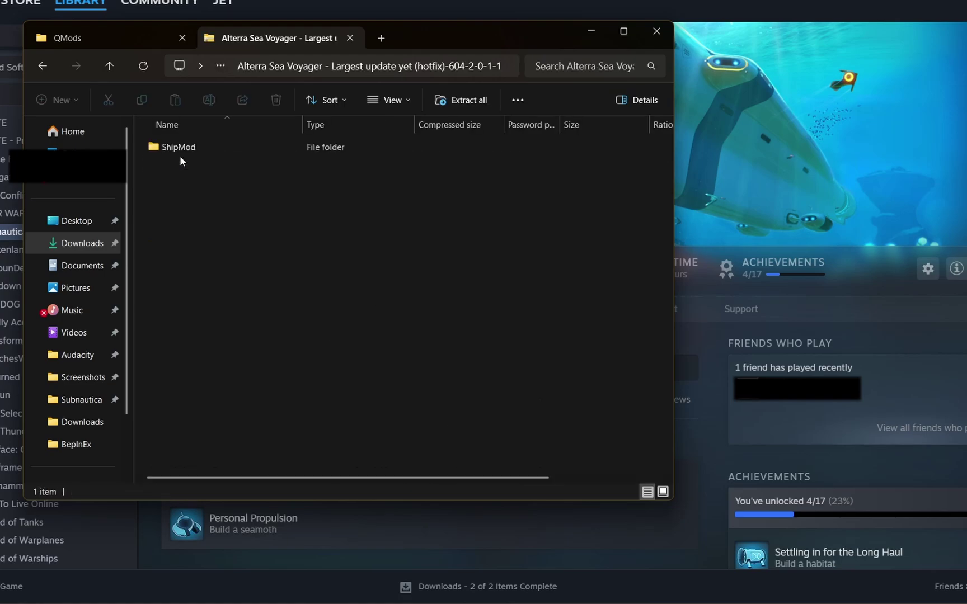
double_click(179, 149)
click(42, 65)
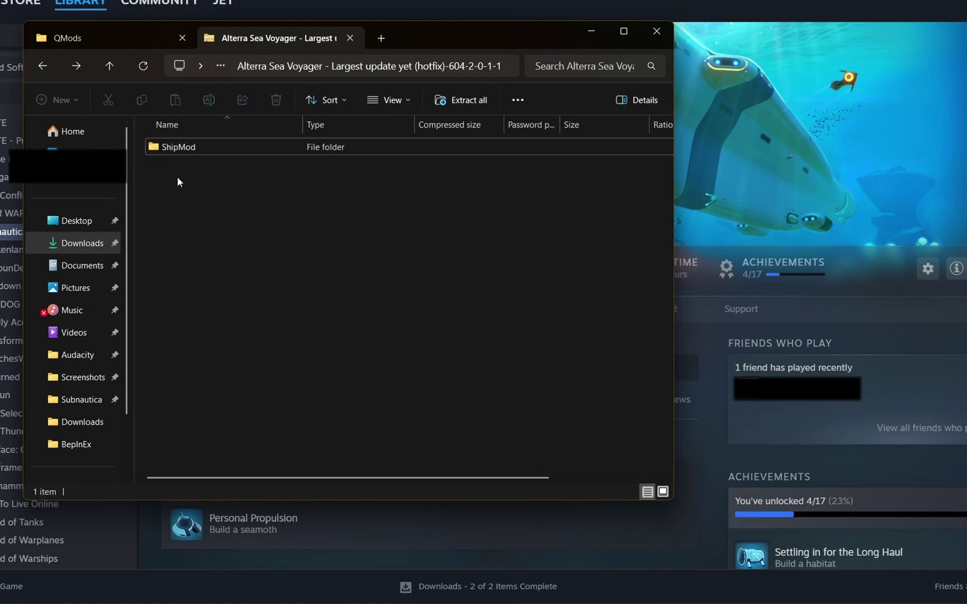
drag(174, 148, 180, 221)
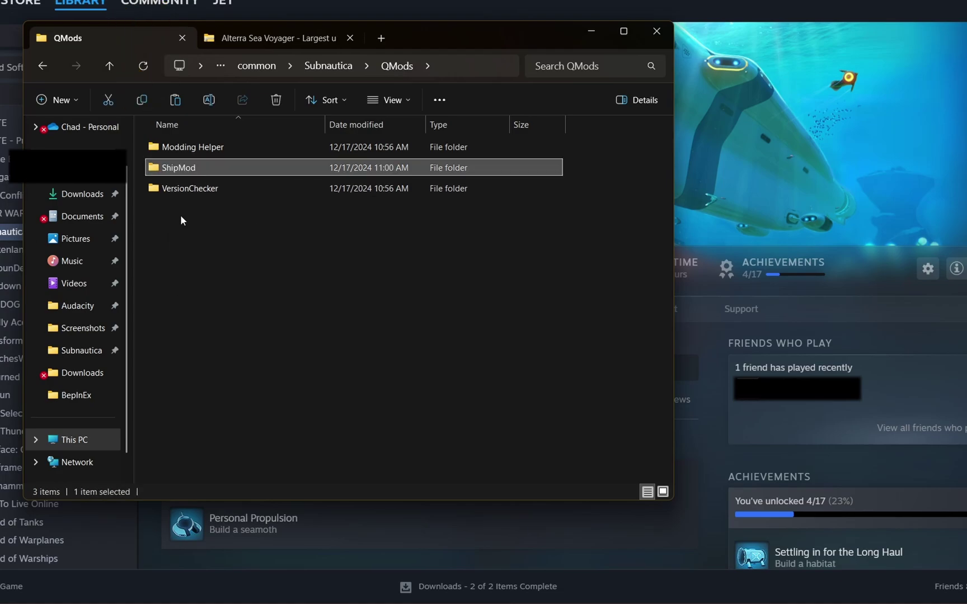
click(185, 223)
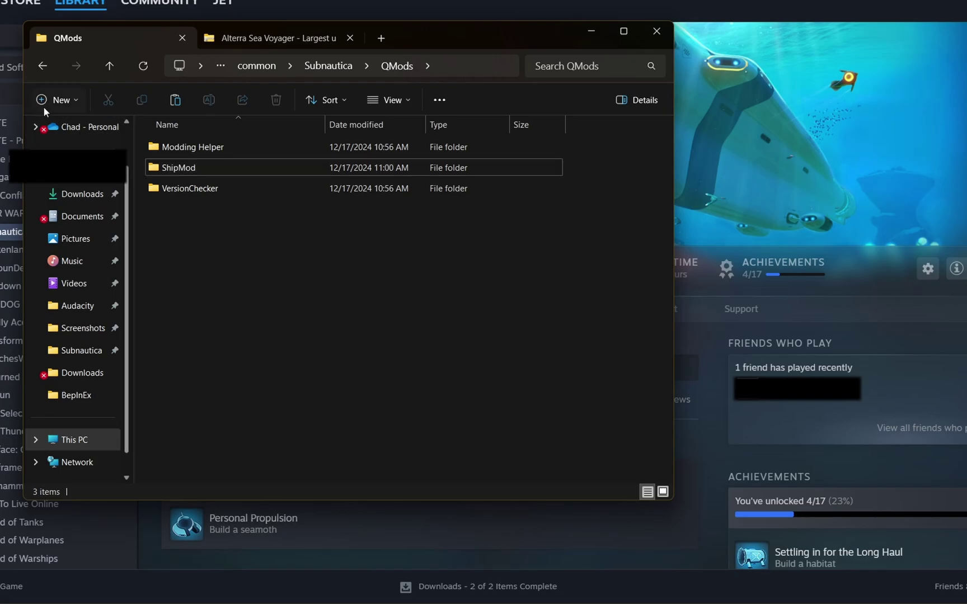
click(50, 65)
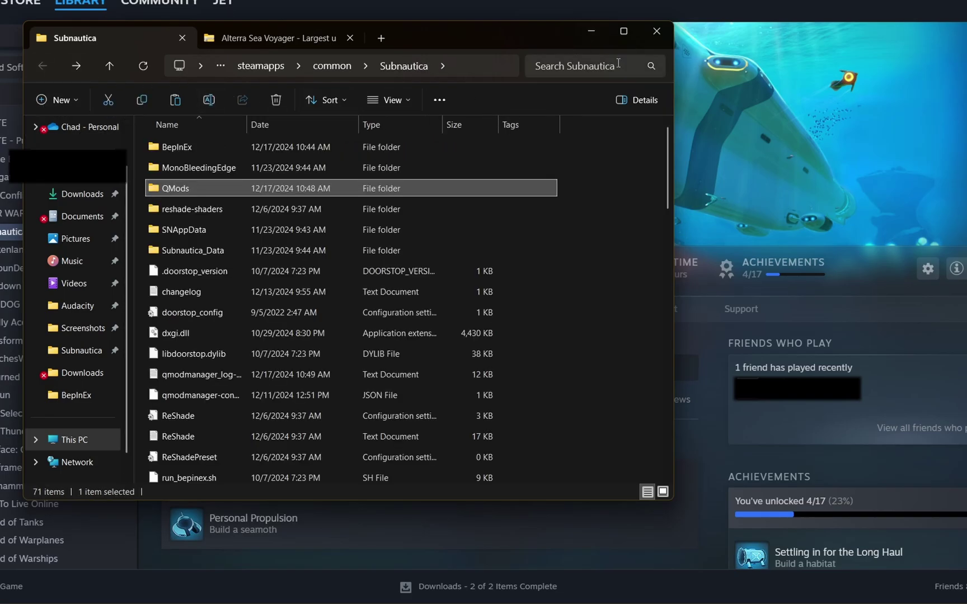
click(651, 33)
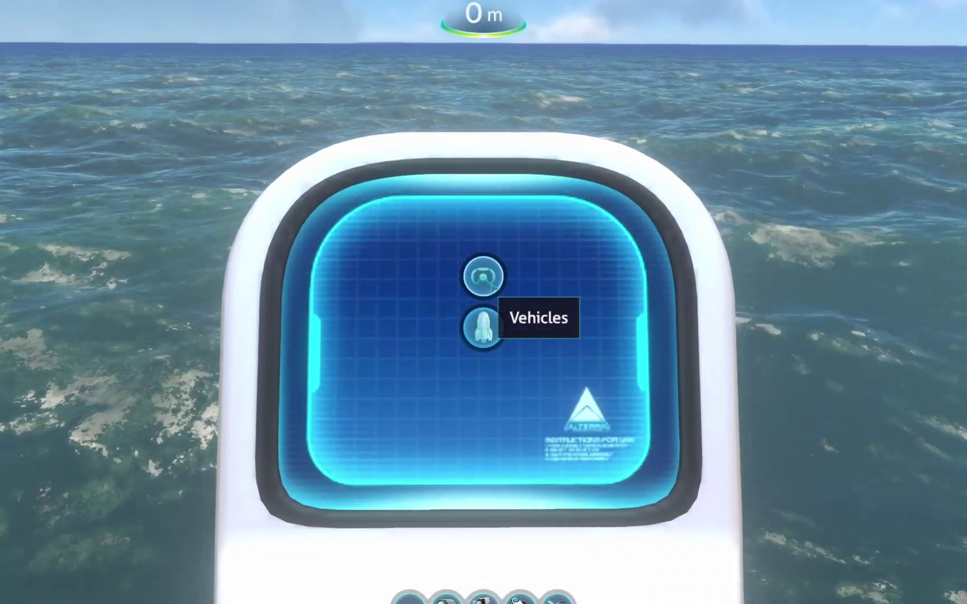
- In Subnautica, construct the Alterra Sea Voyager from the Vehicles category of the floating vehicle fabricator
click(482, 327)
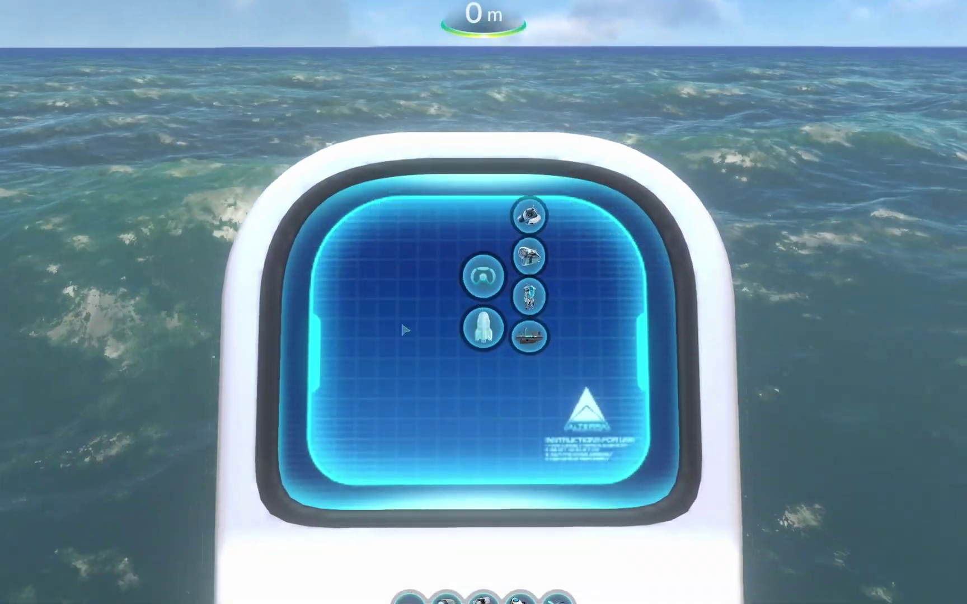
mouse_move(531, 343)
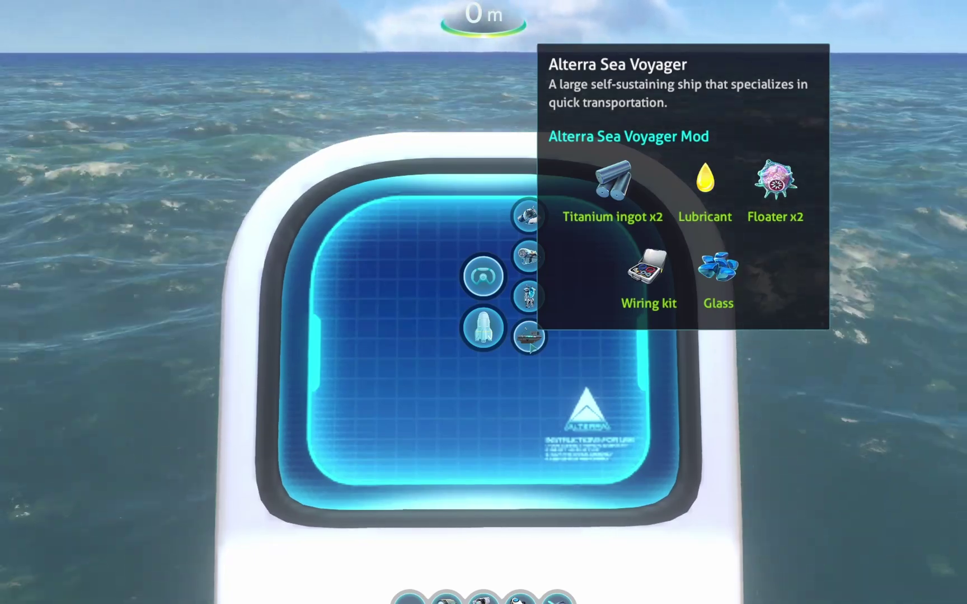
click(529, 339)
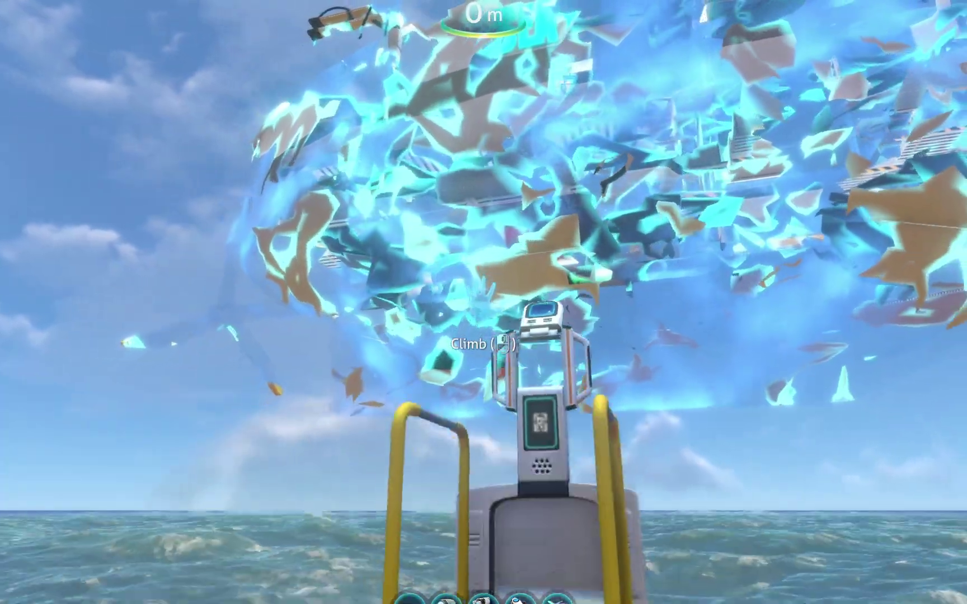
- Swim around and beneath the constructed Sea Voyager to examine its hull, ladder, propeller and underside
key(w)
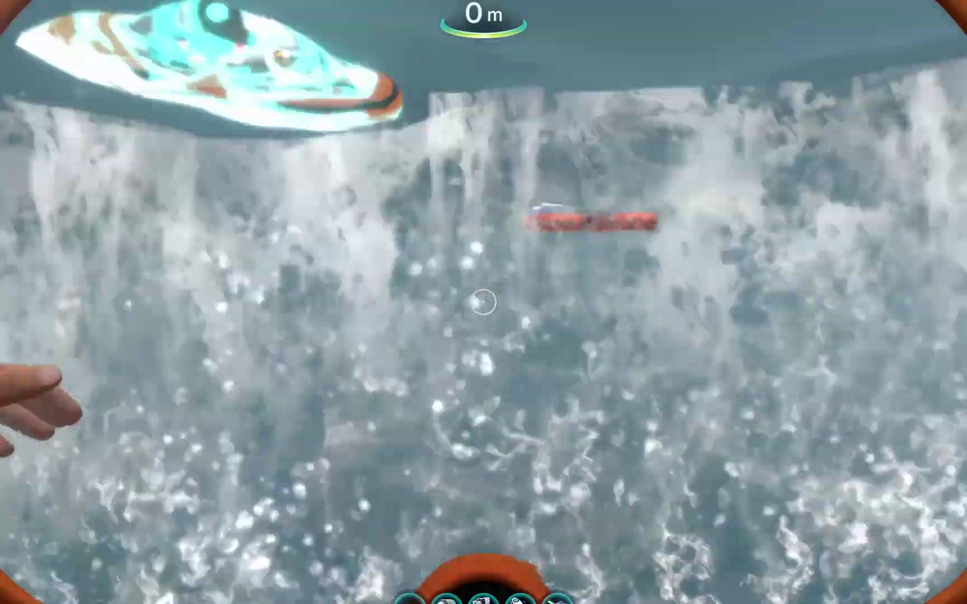
key(w)
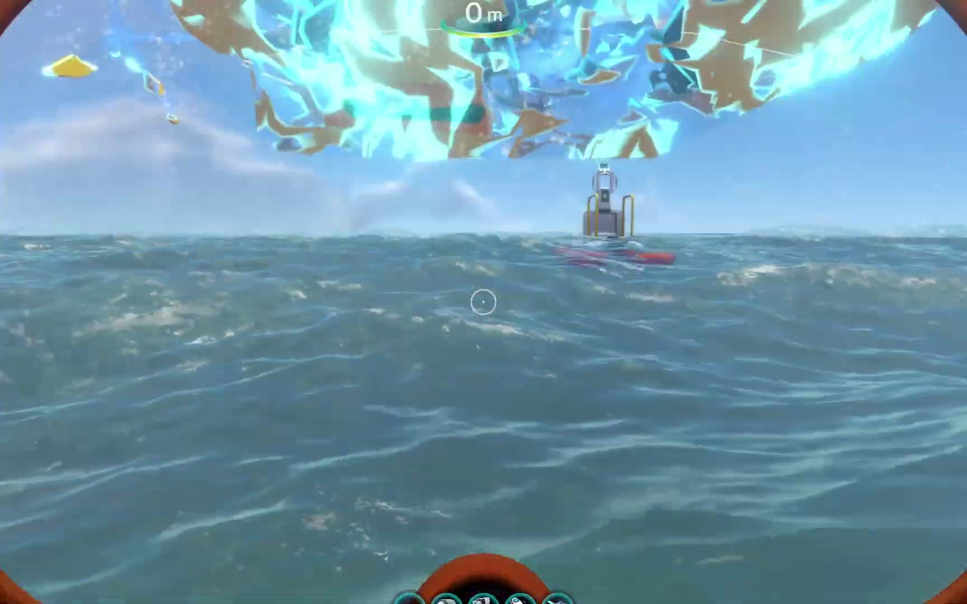
key(w)
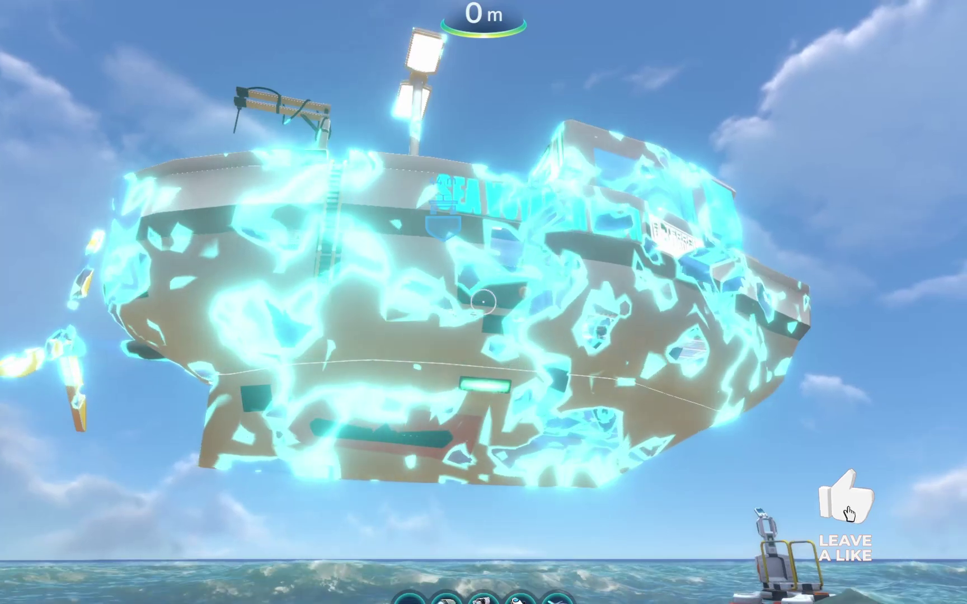
key(w)
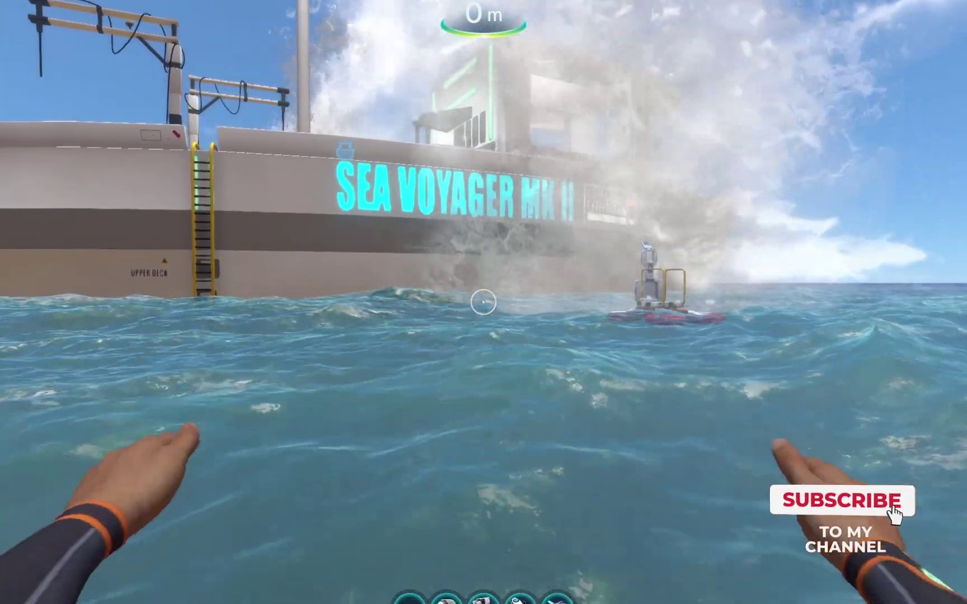
key(w)
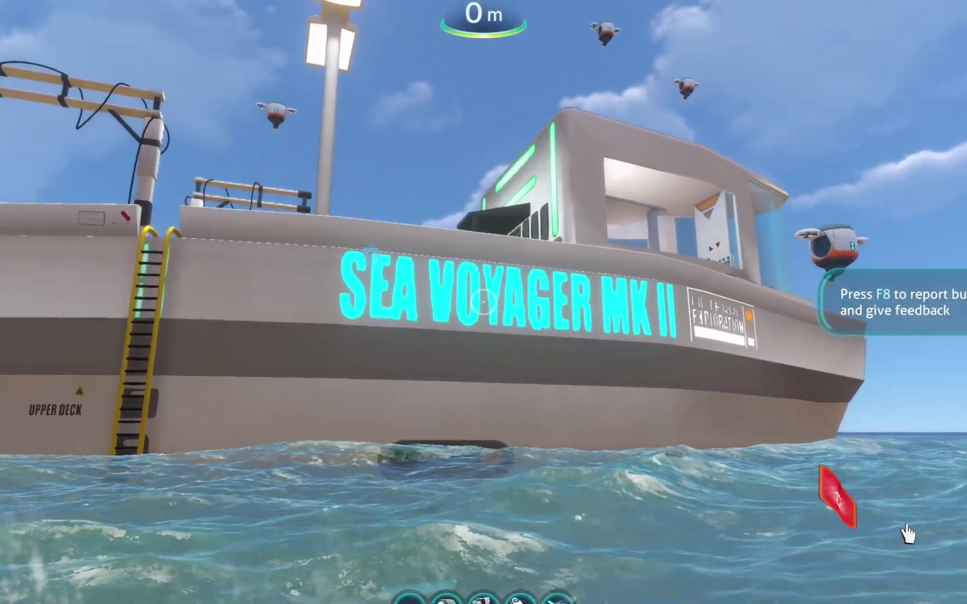
key(w)
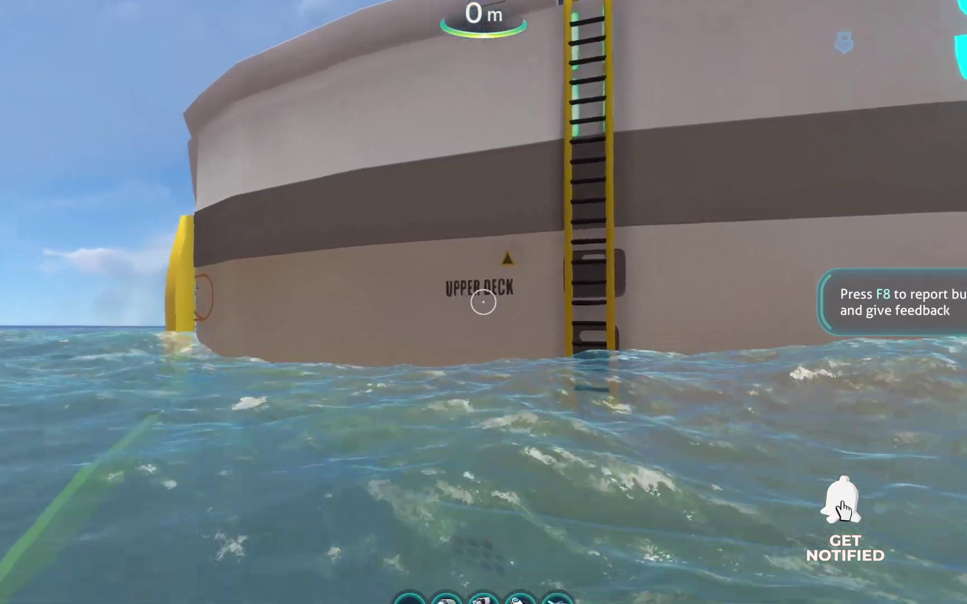
key(w)
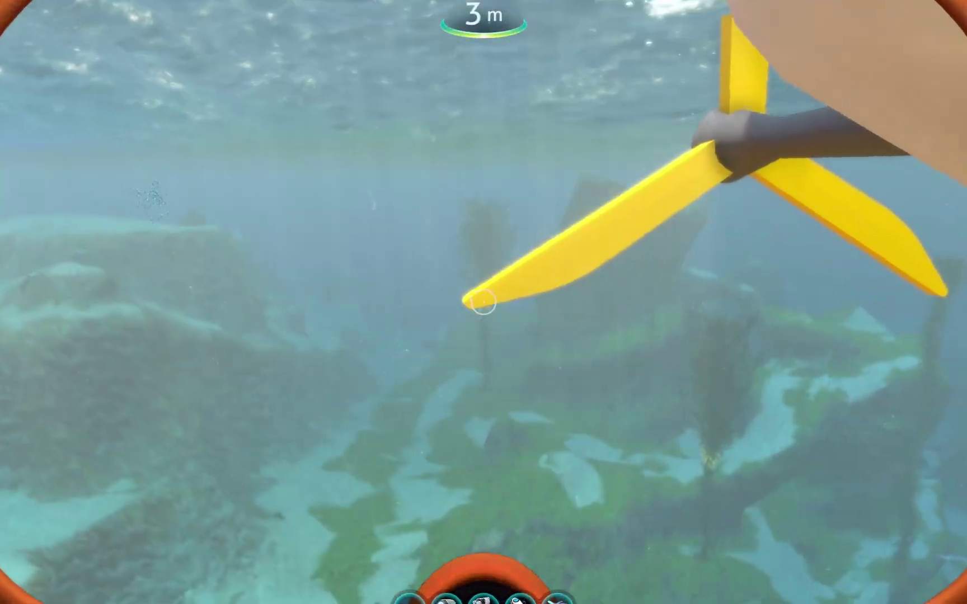
key(w)
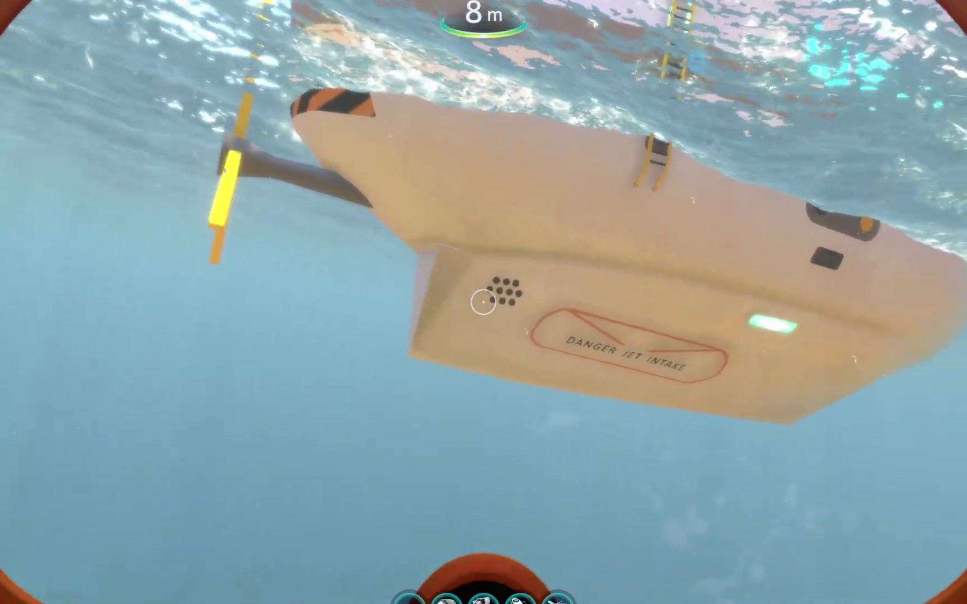
key(w)
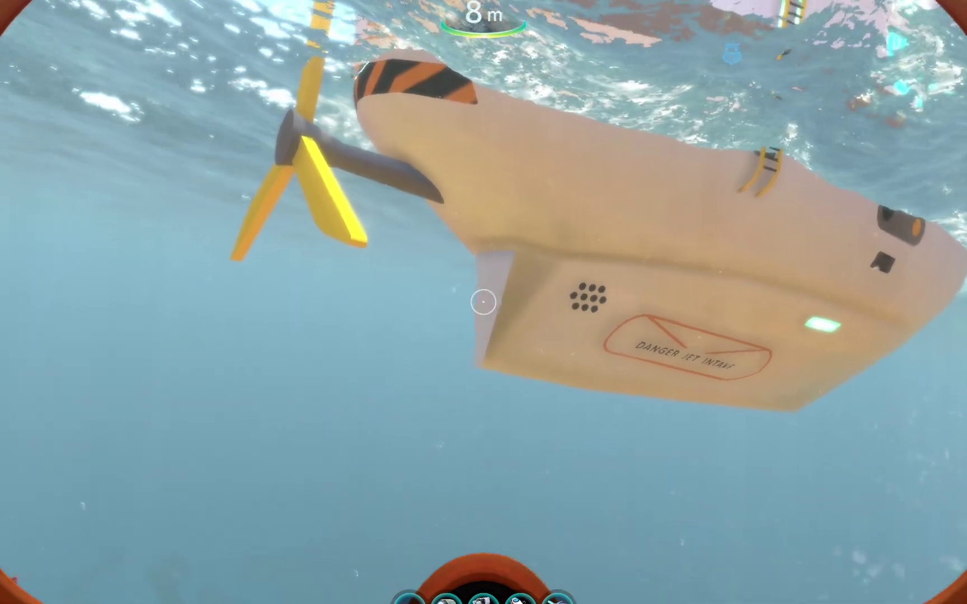
key(w)
key(w)
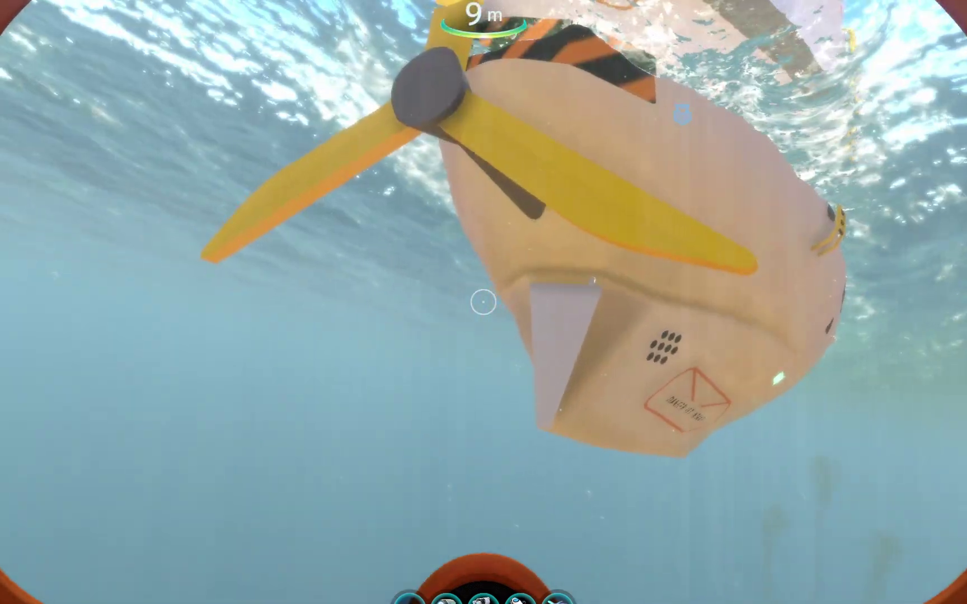
- Swim past the Sea Voyager's propeller and along its lower hull, continuing into the open water near the kelp
key(w)
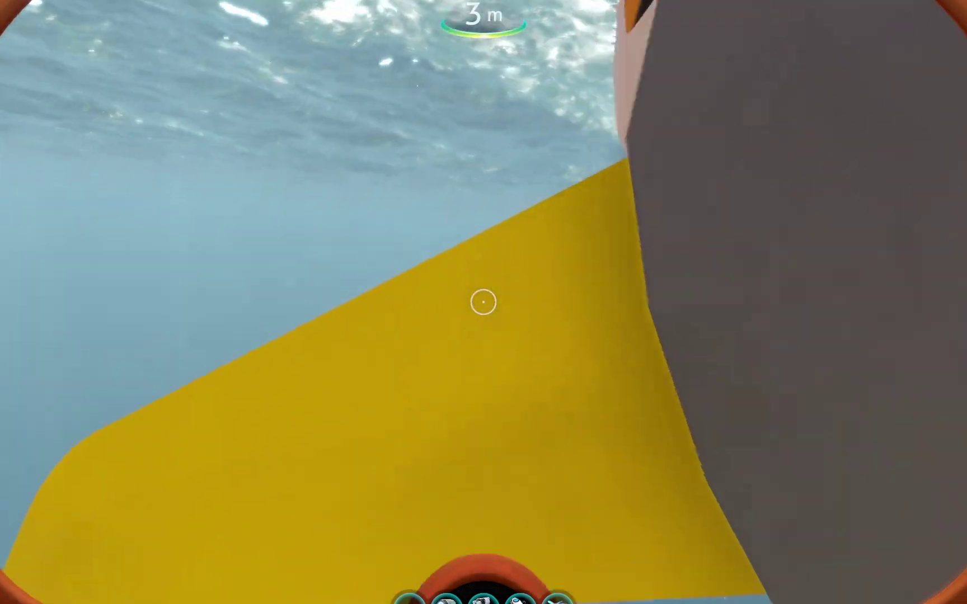
key(w)
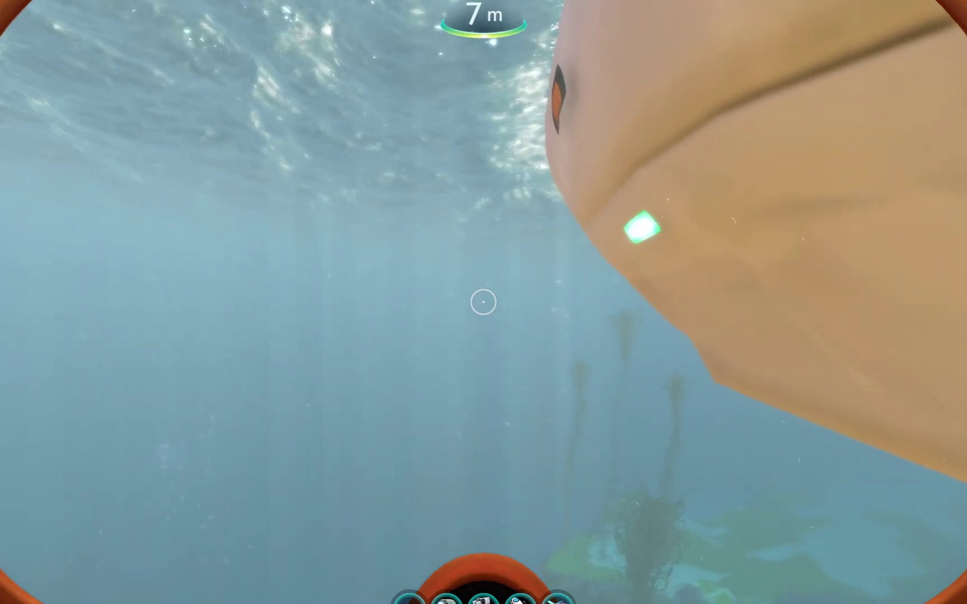
key(w)
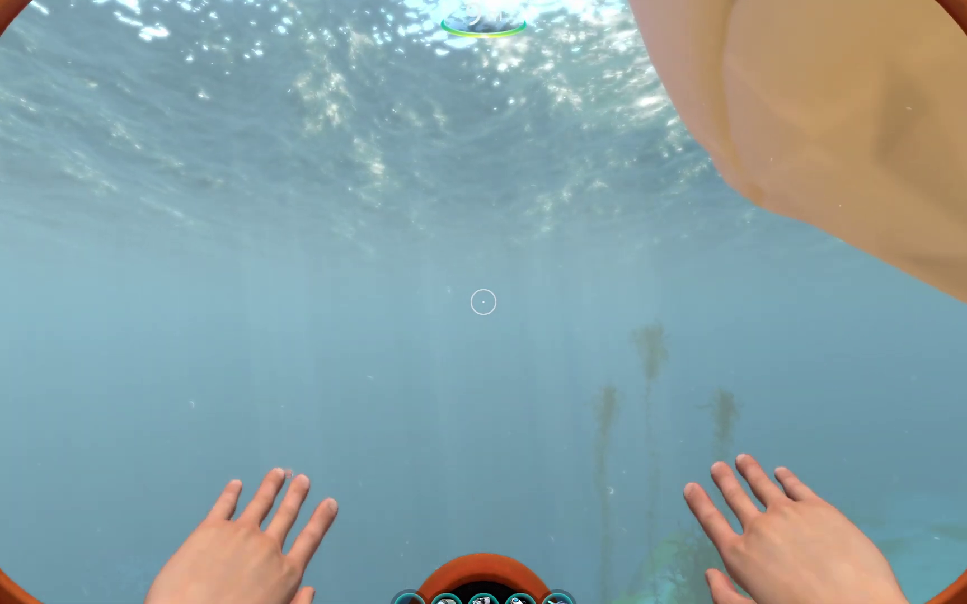
key(w)
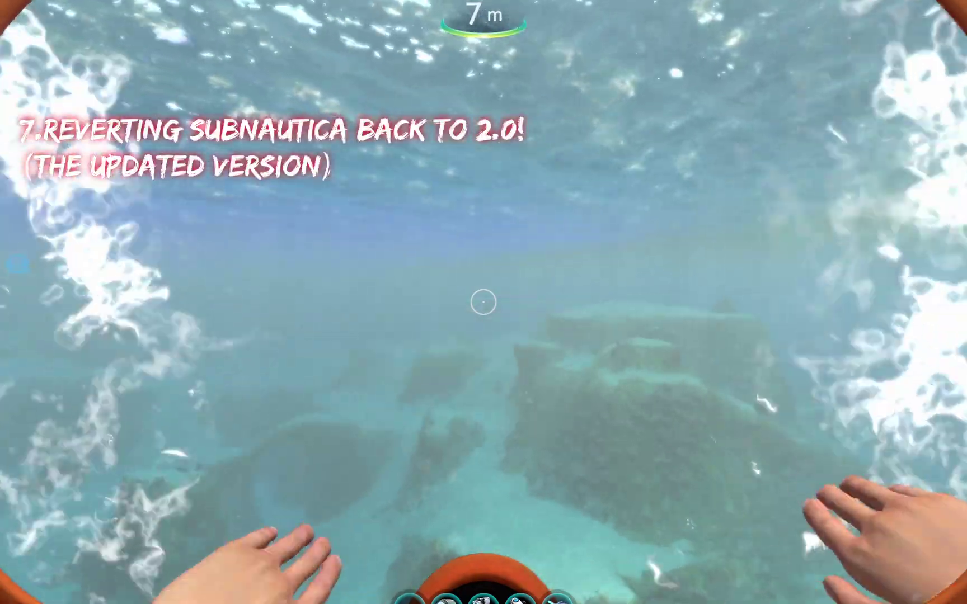
key(w)
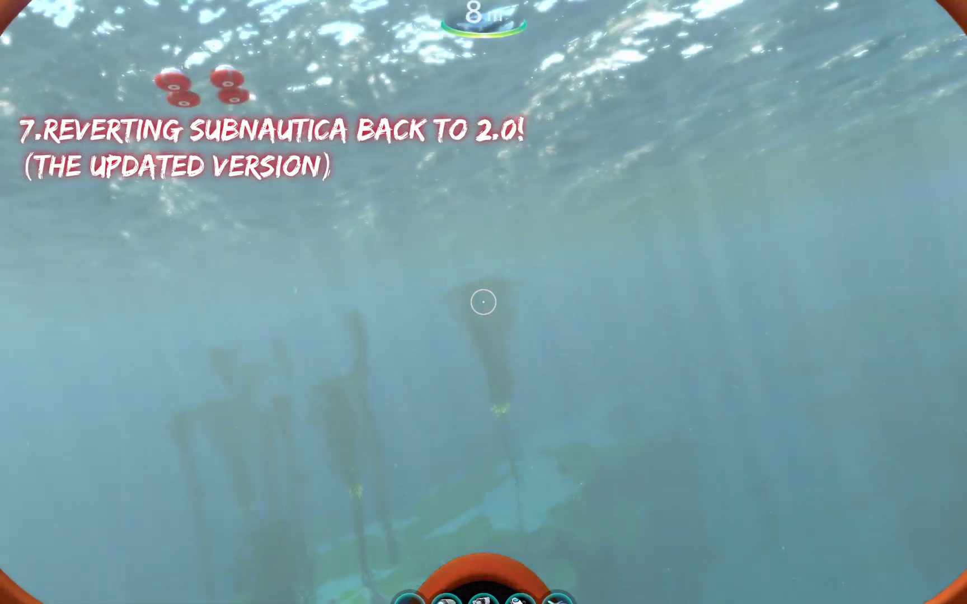
key(w)
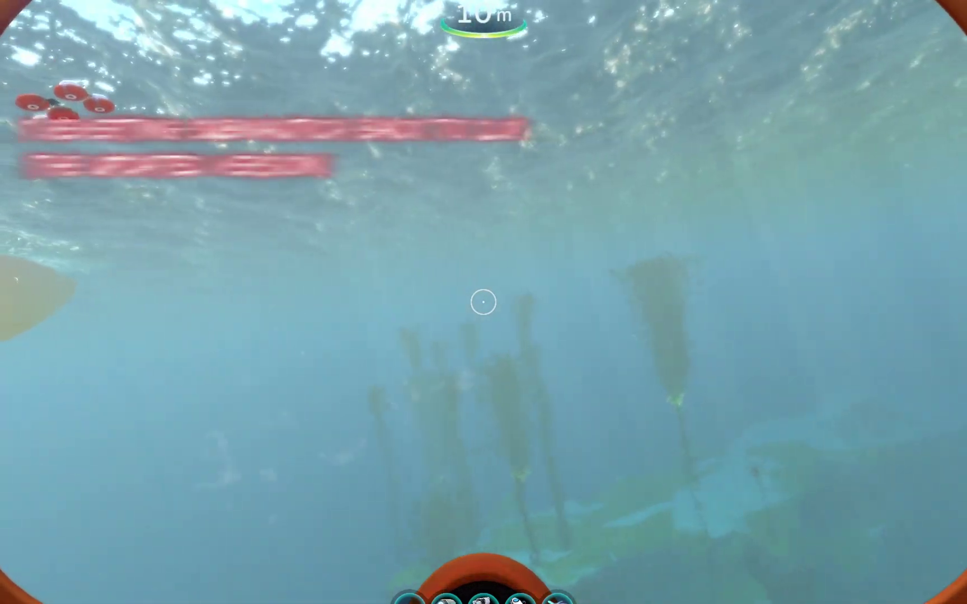
key(w)
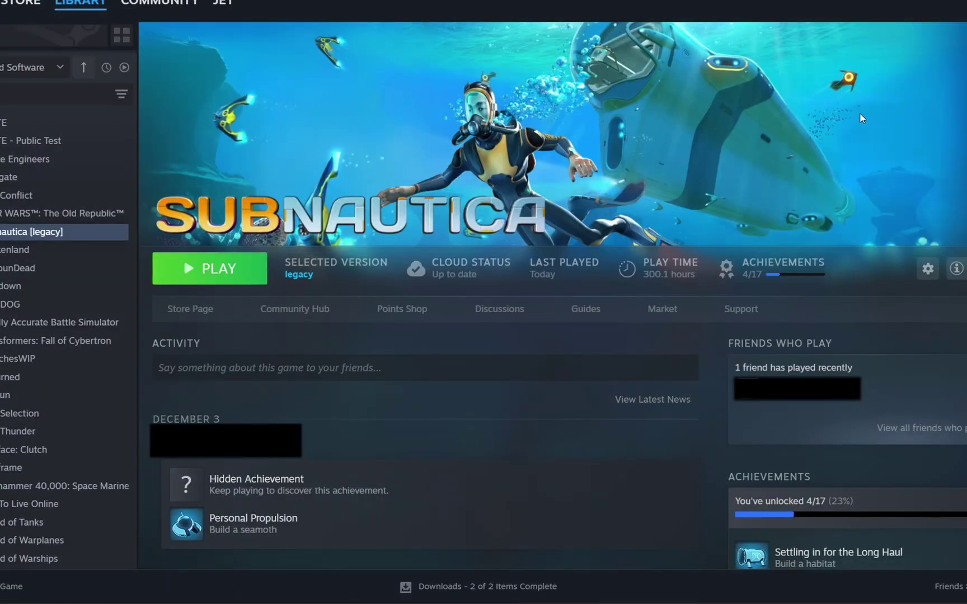
- In Steam, open the local installation folder of legacy Subnautica and look through its files and folders
click(924, 272)
mouse_move(927, 343)
click(870, 368)
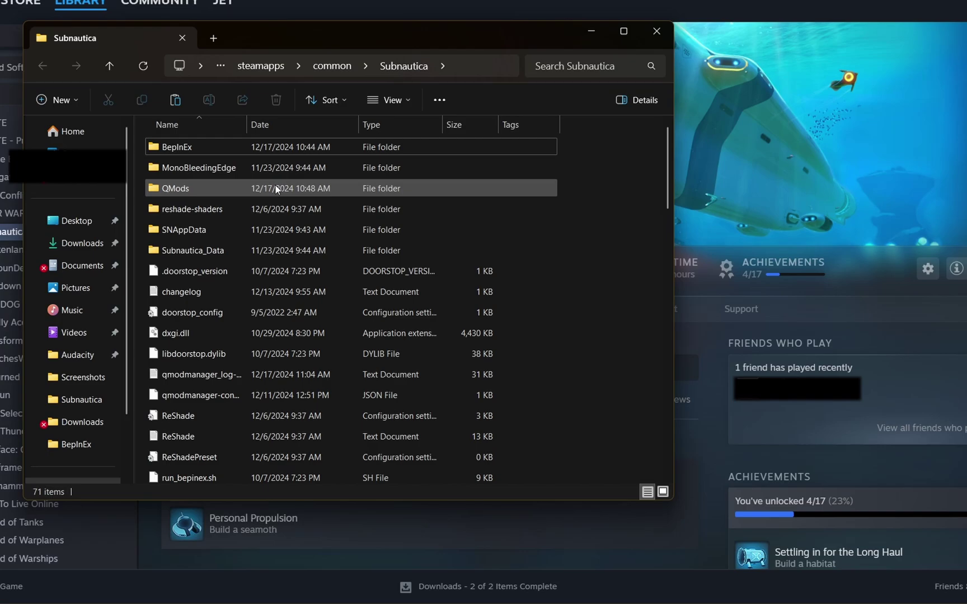
scroll(445, 368, down, 8)
scroll(394, 366, down, 3)
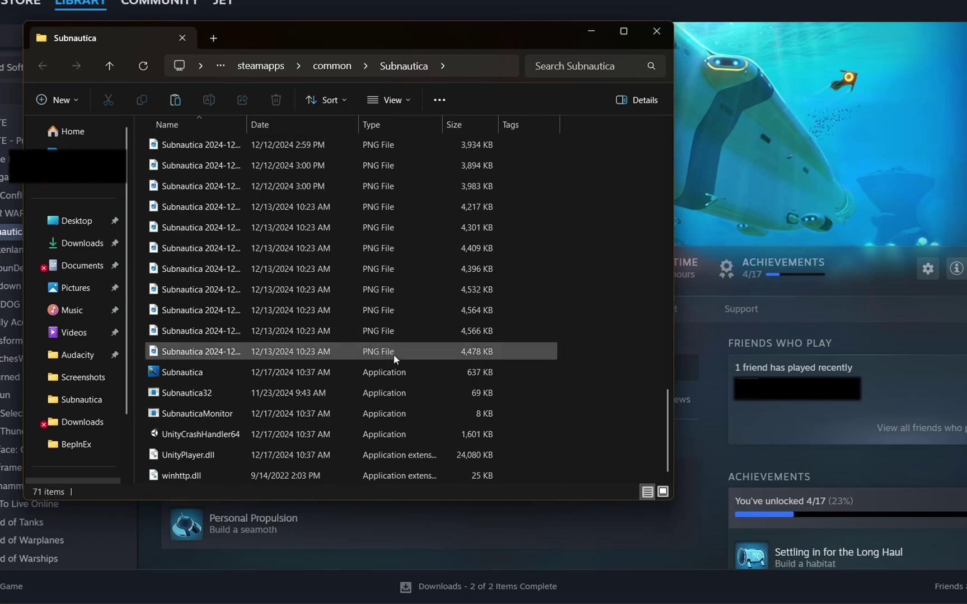
scroll(392, 375, up, 12)
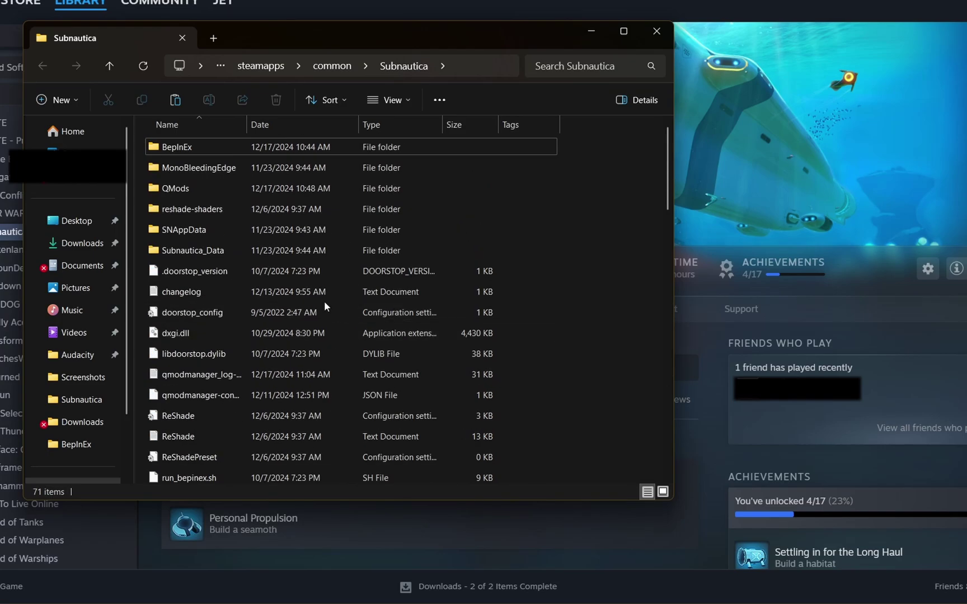